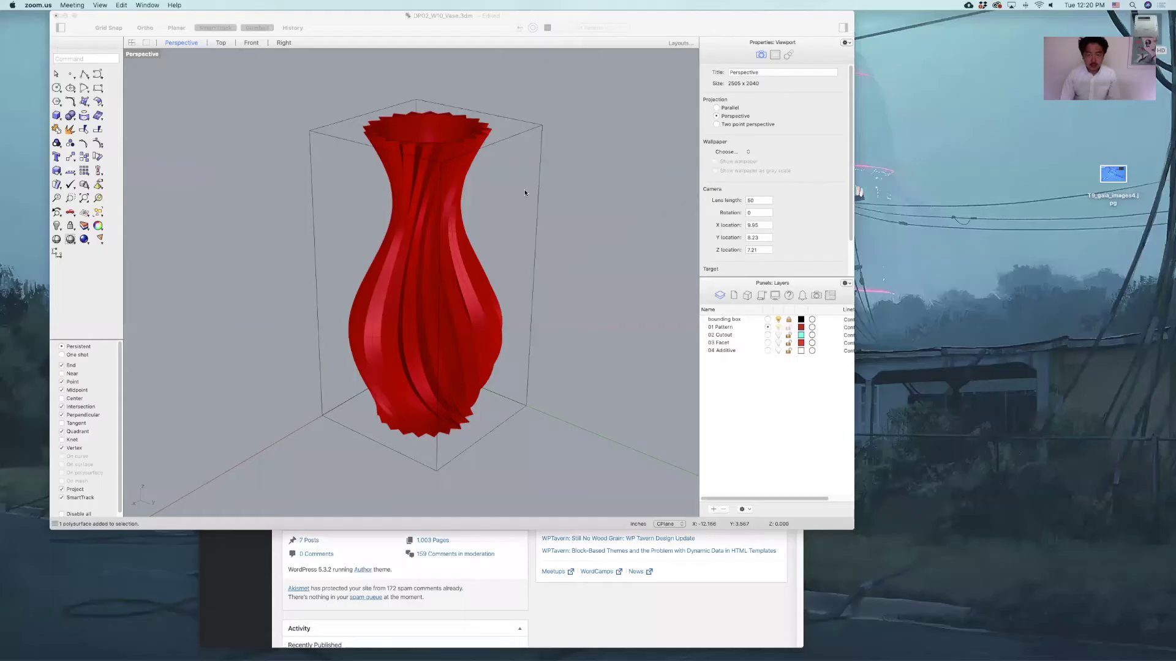
Bring the Rhinoceros vase model forward and enlarge its window to fill the screen
click(556, 197)
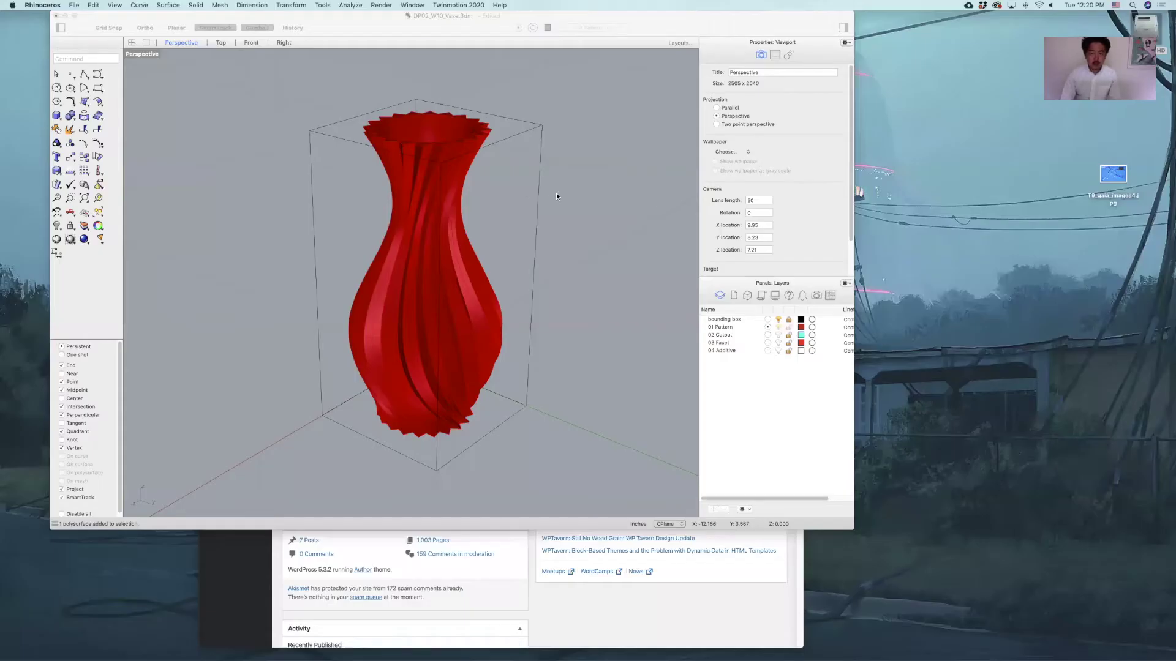
key(F8)
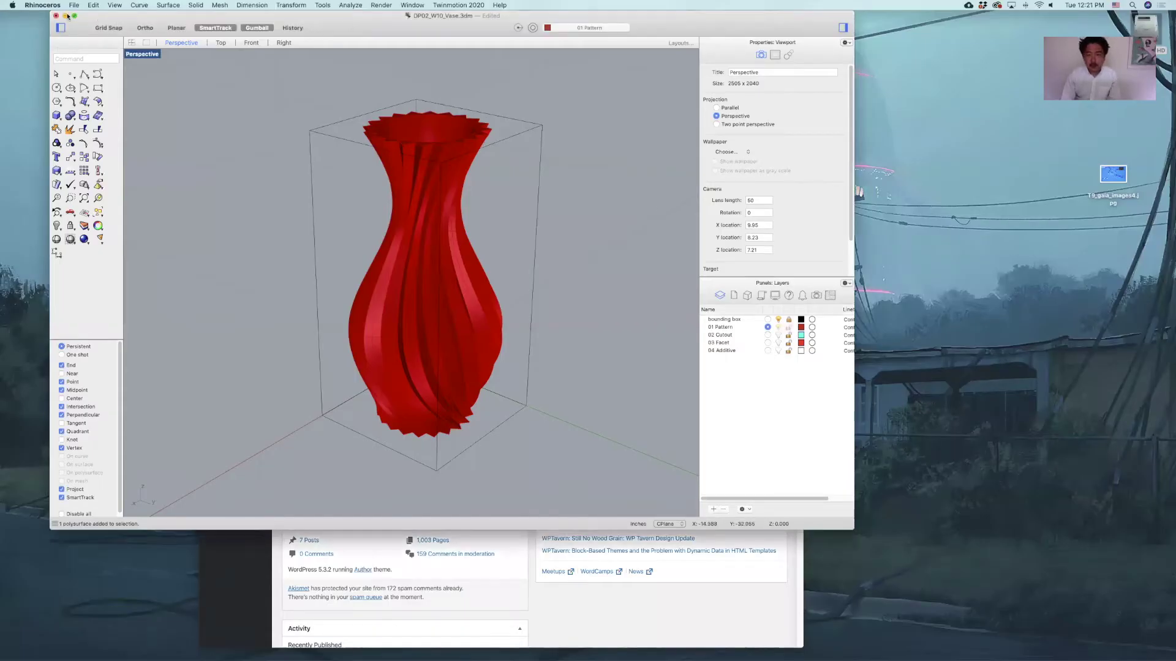
click(66, 15)
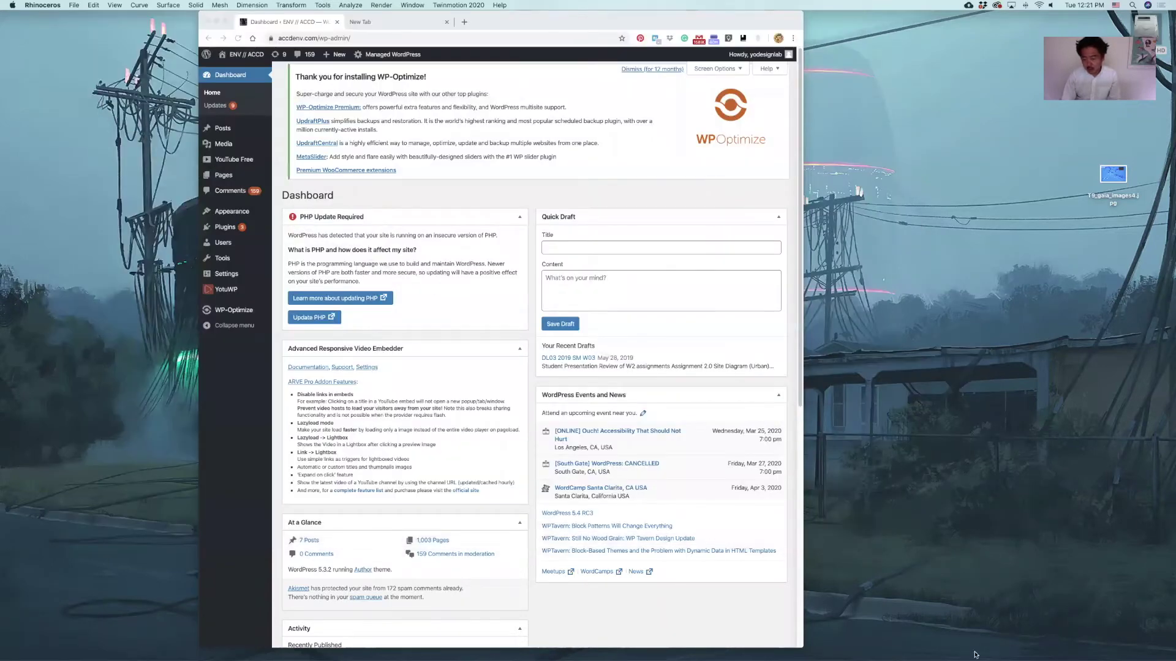
click(1104, 652)
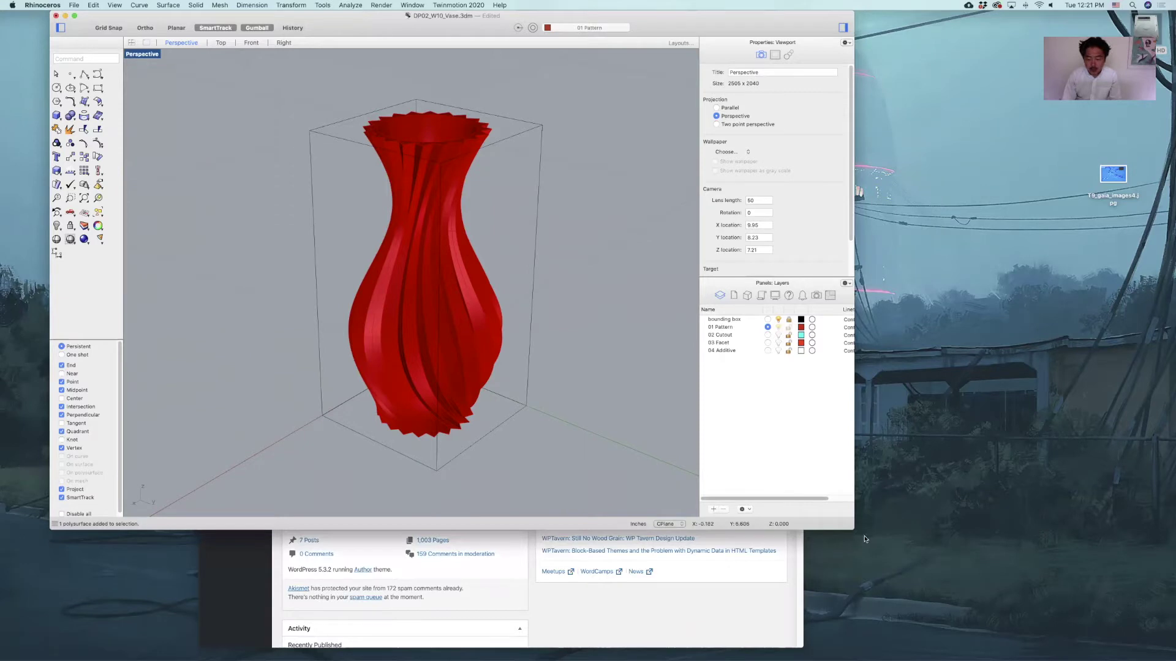
drag(853, 530, 1174, 657)
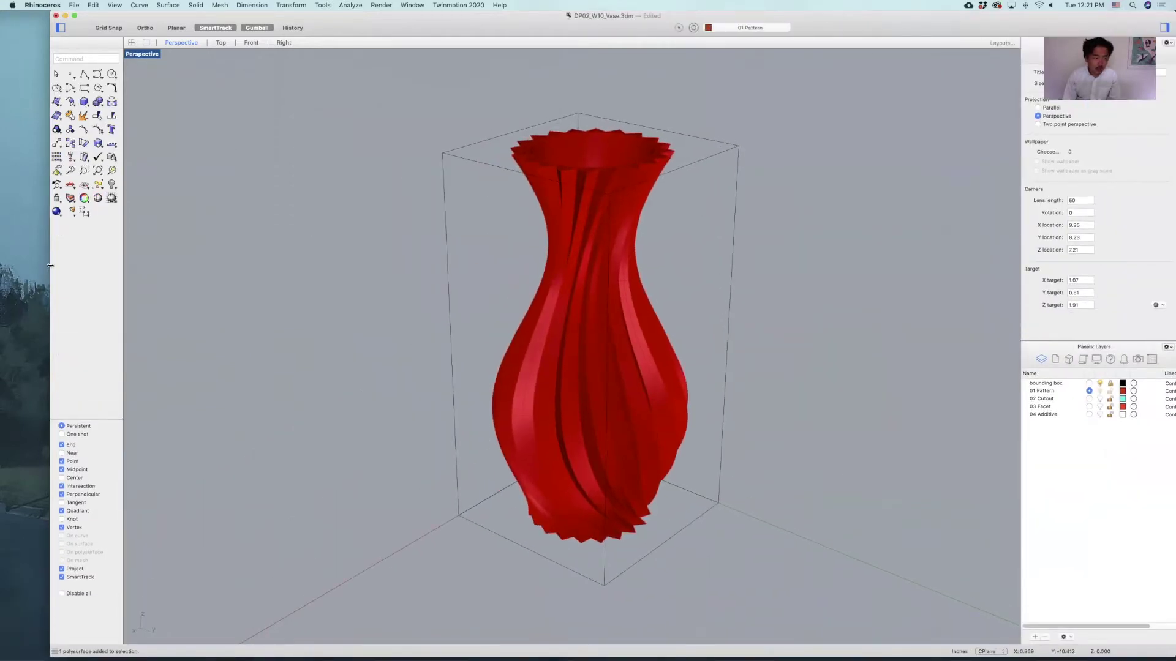
drag(5, 259, 0, 260)
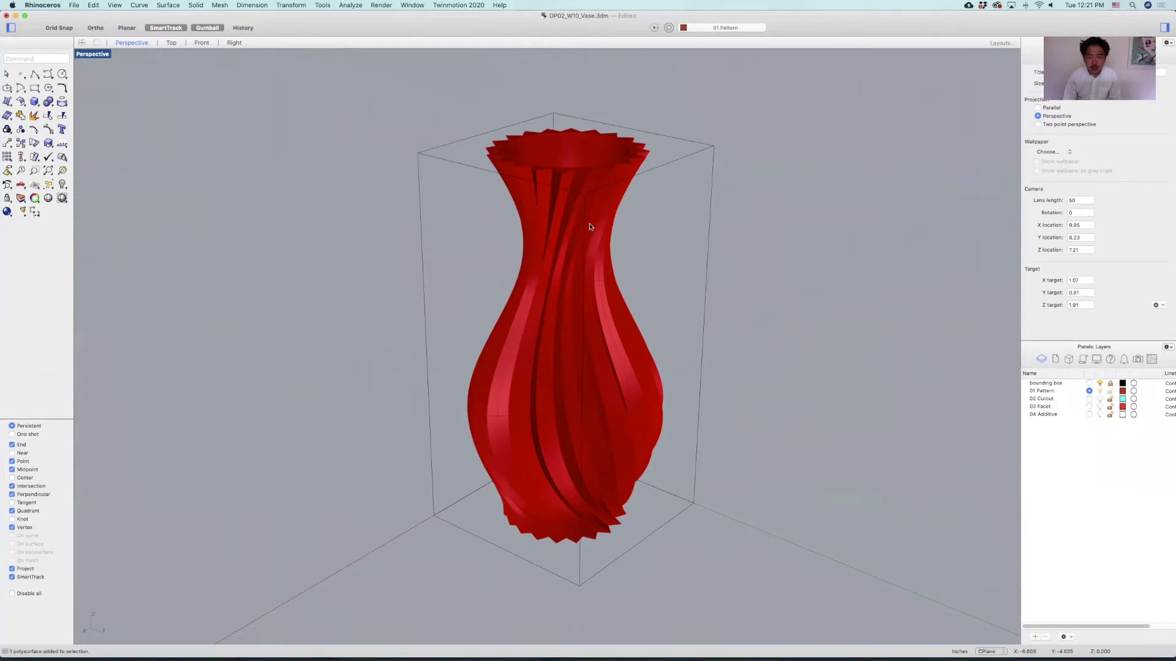
Select the vase on the 01 Pattern layer and examine its object type in the object properties
click(563, 233)
right_drag(750, 193, 685, 163)
click(726, 185)
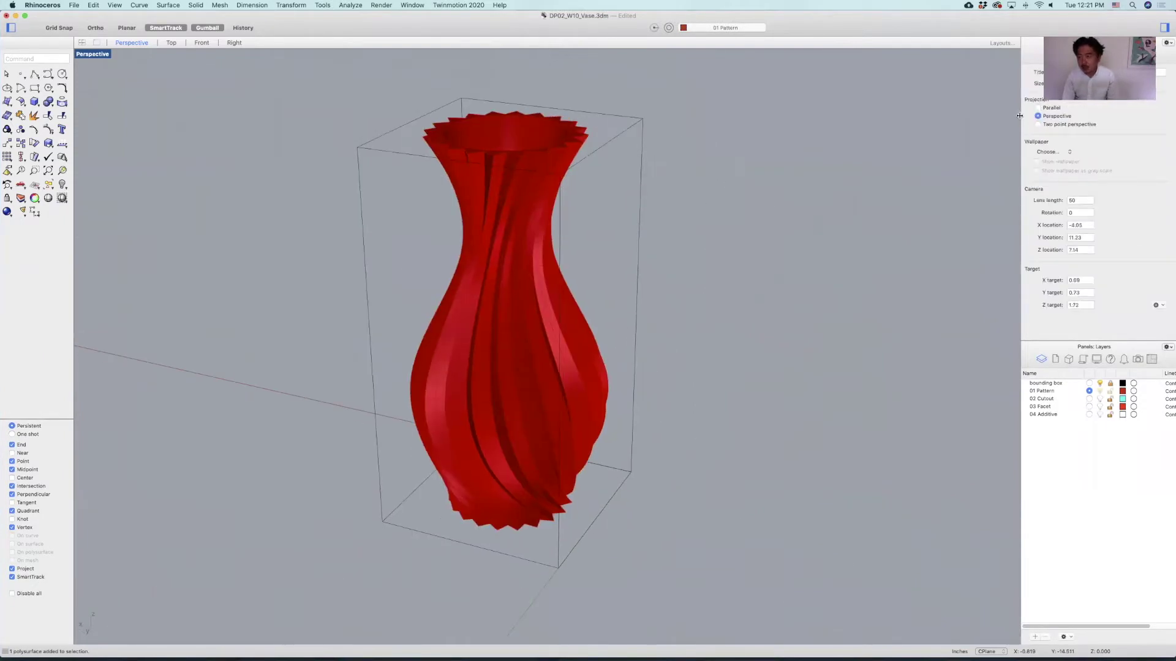
click(499, 262)
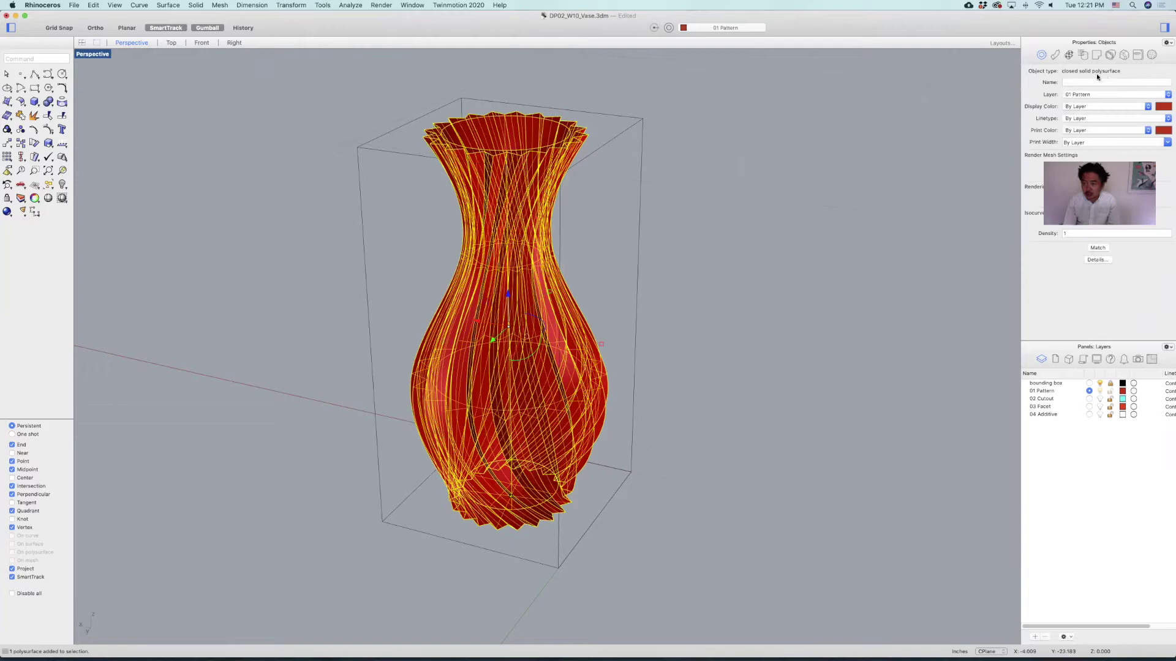
click(776, 204)
right_drag(776, 204, 702, 217)
click(494, 268)
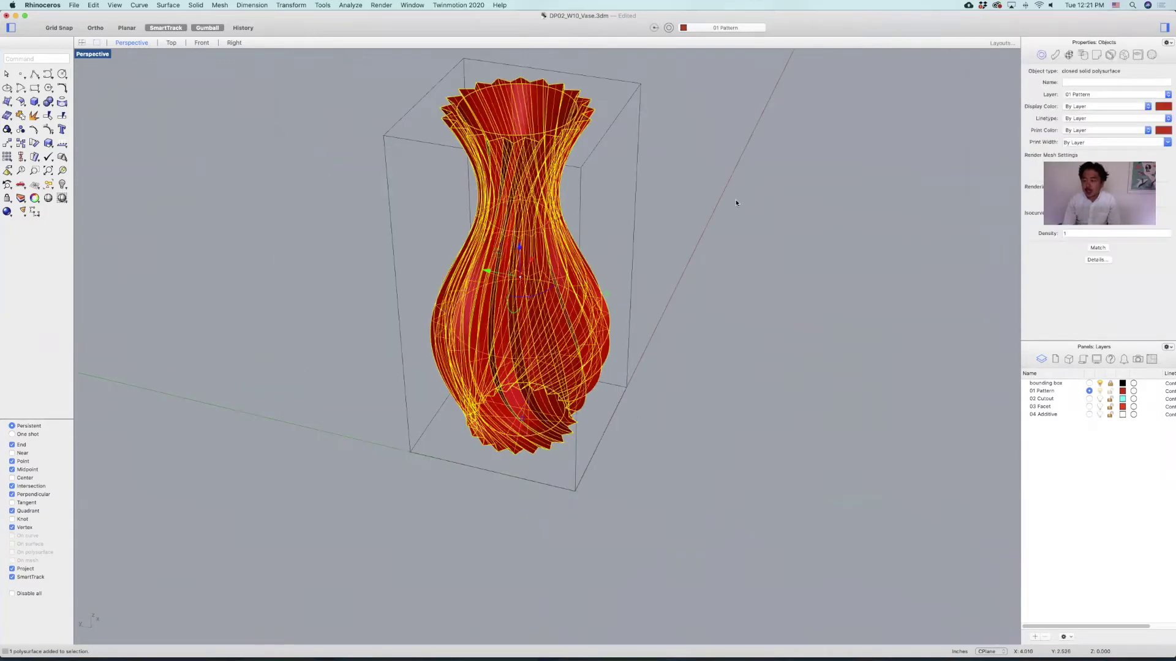
click(747, 362)
Switch to Finder and open the 3D printing checklist PDF from the ACCD/2020_SP/DP02 folder
mouse_move(733, 655)
click(42, 655)
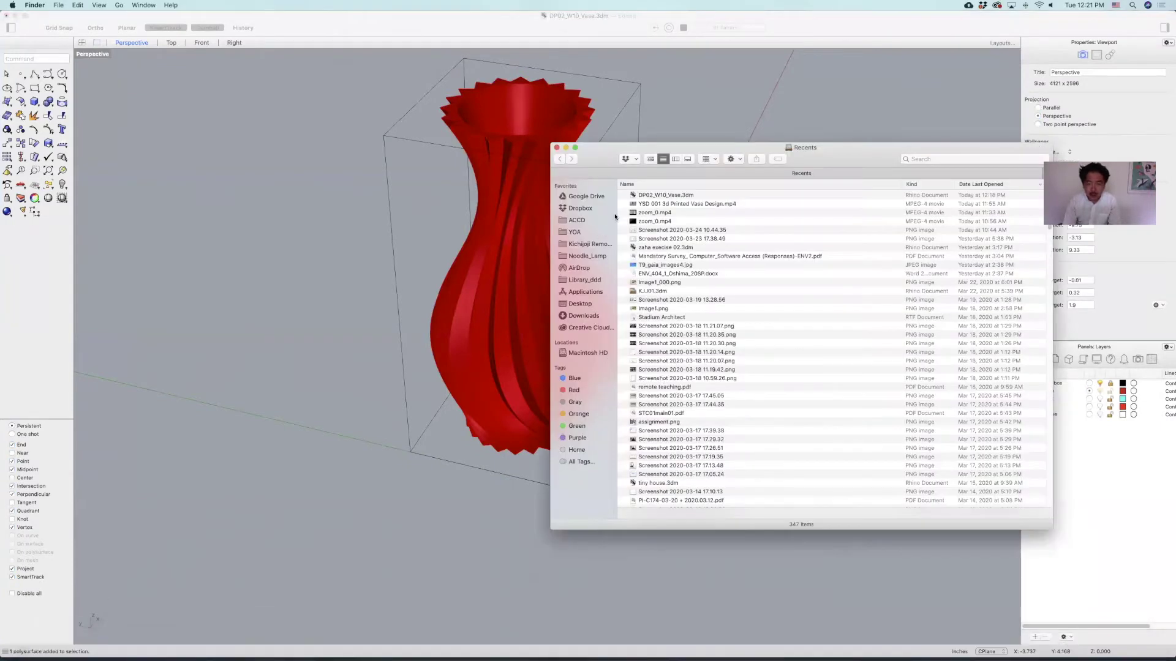
click(577, 220)
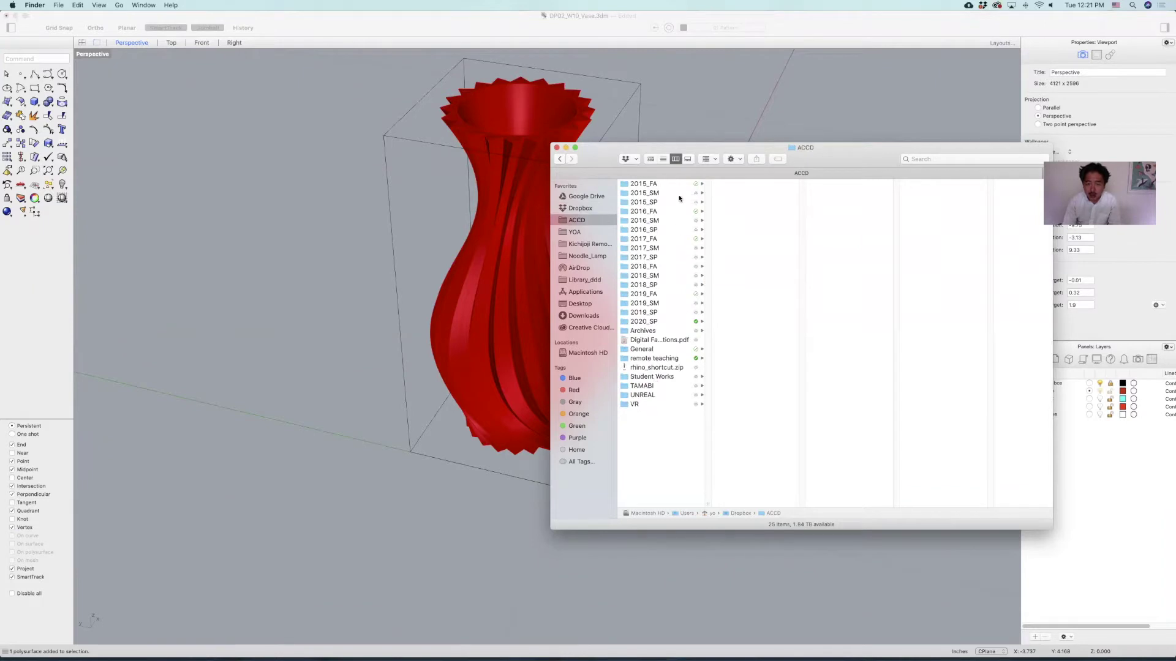
click(668, 322)
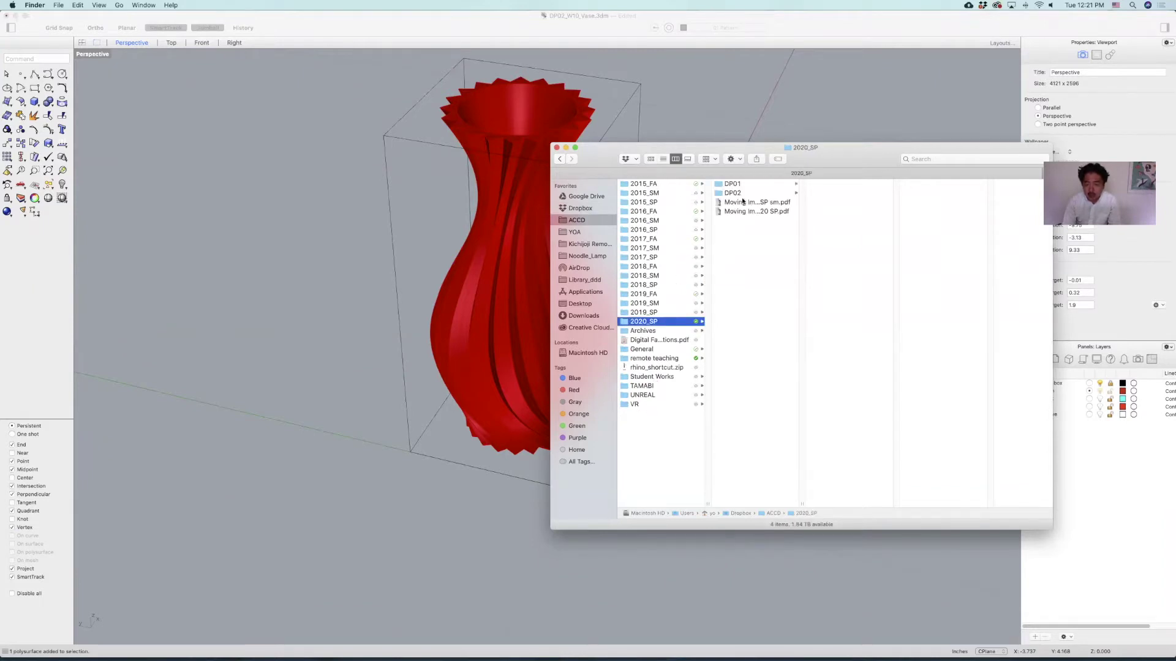
click(733, 192)
double_click(851, 185)
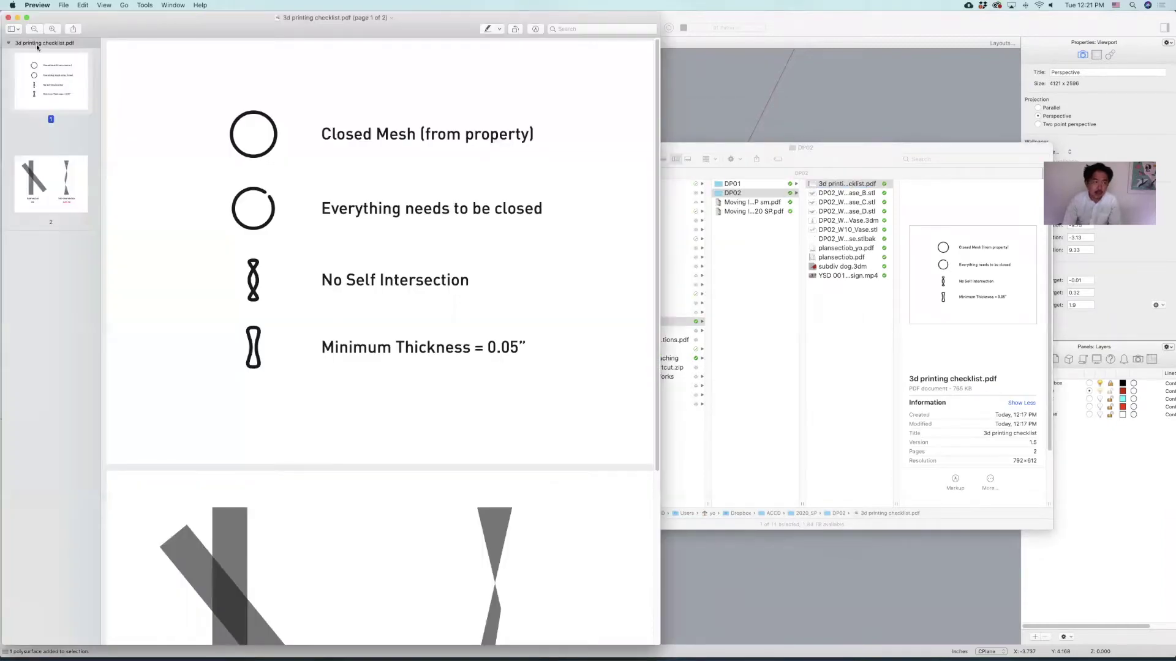
Read both pages of the 3D printing checklist full screen, including the intersection versus self-intersection diagram, and return to the normal view
click(27, 18)
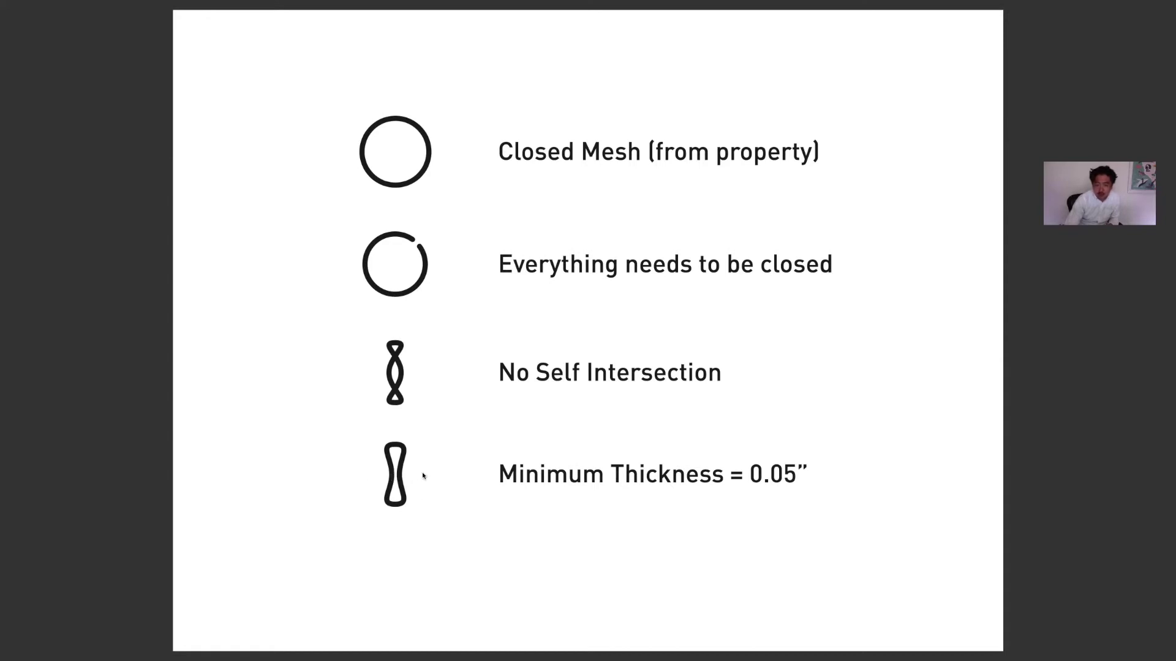
key(Right)
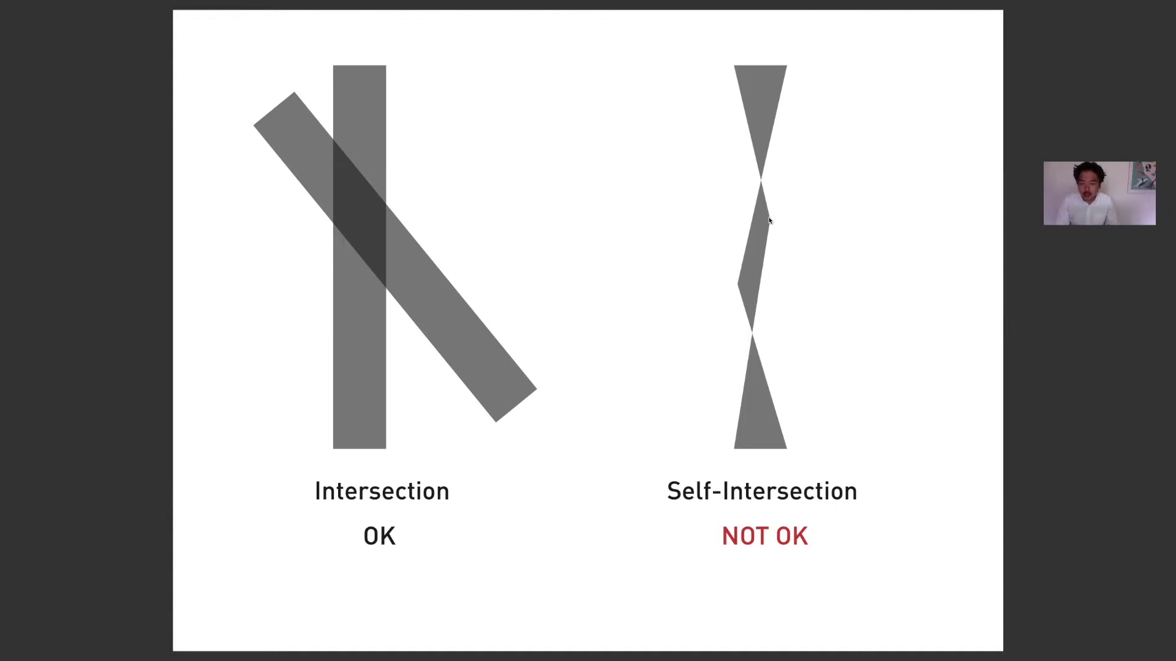
key(Escape)
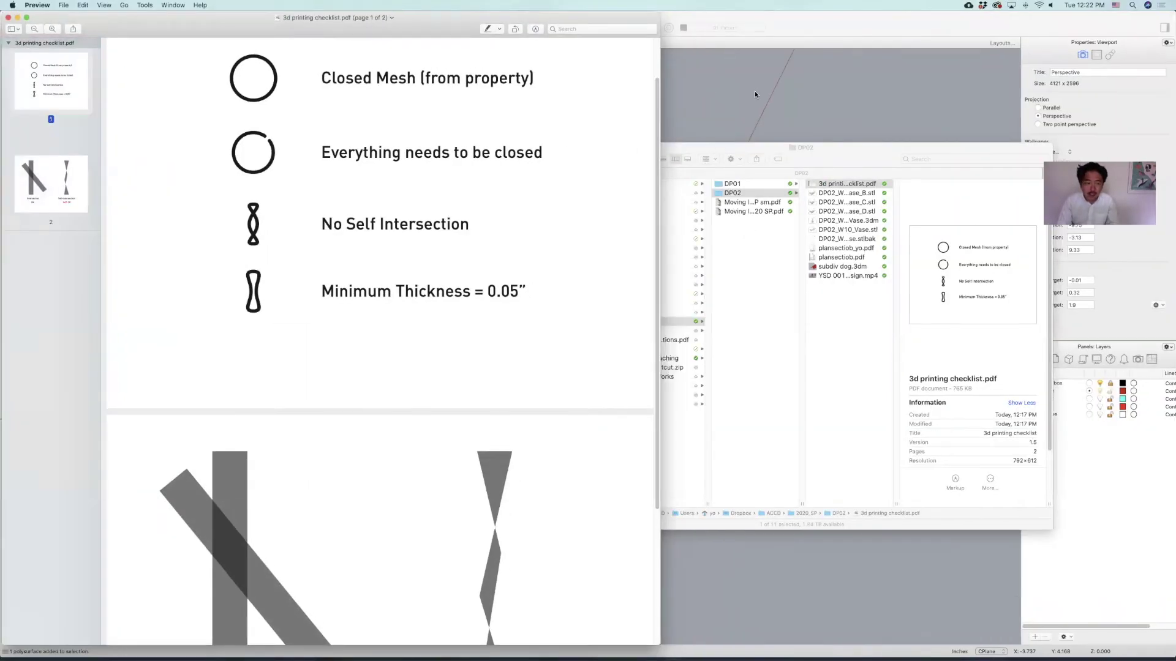
scroll(534, 231, down, 5)
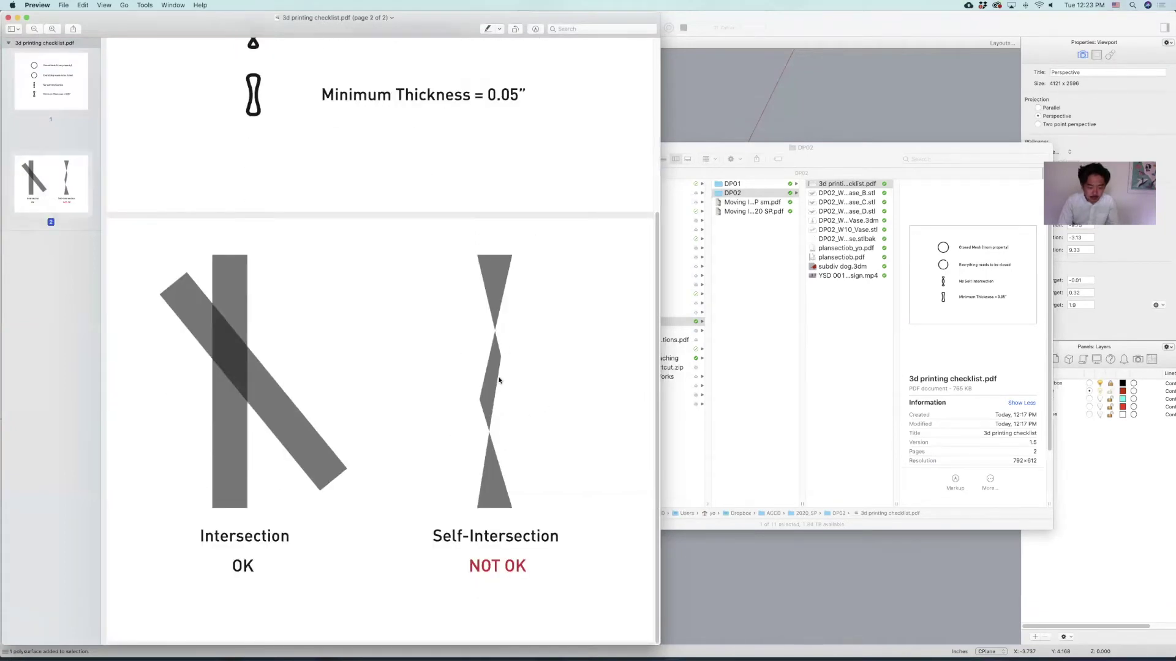
Return to Rhinoceros and create a mesh from the vase with the polygon amount set to the maximum
click(761, 109)
right_drag(697, 288, 524, 301)
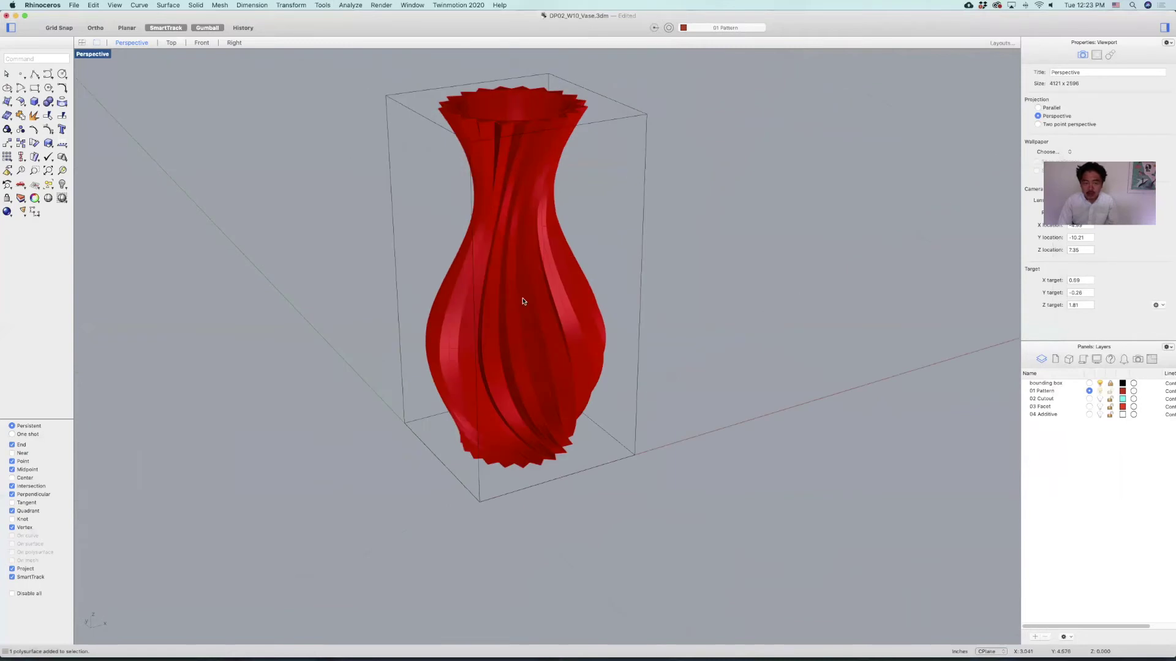
click(523, 301)
right_drag(698, 270, 652, 292)
text(Mesh)
key(Return)
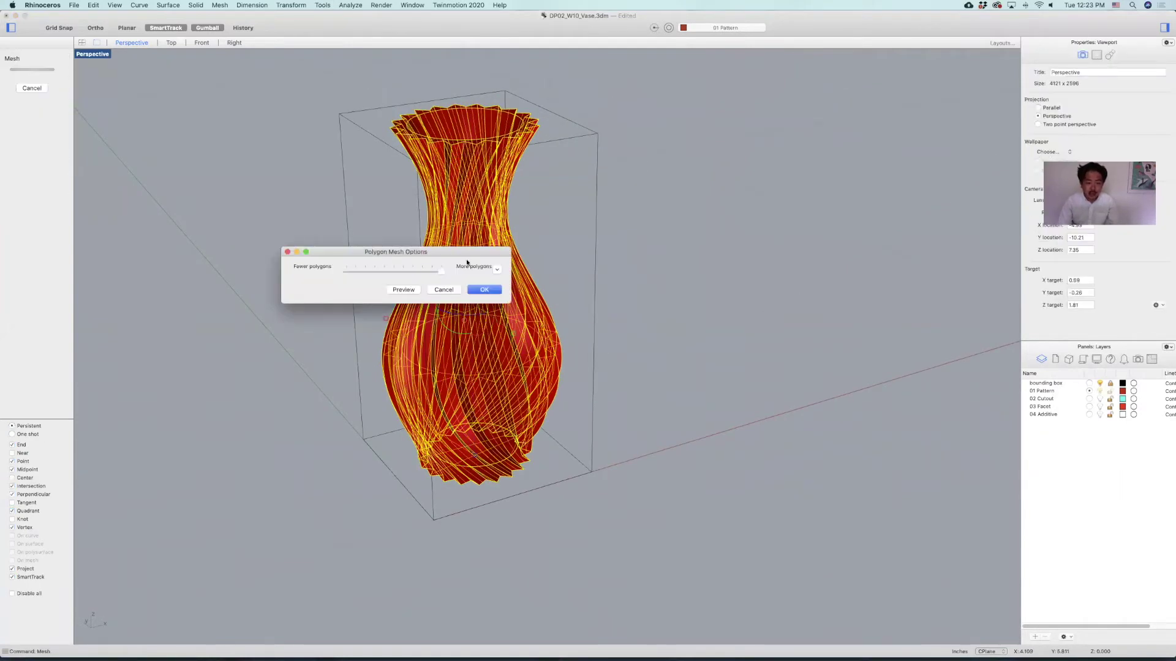
drag(440, 273, 446, 277)
click(474, 293)
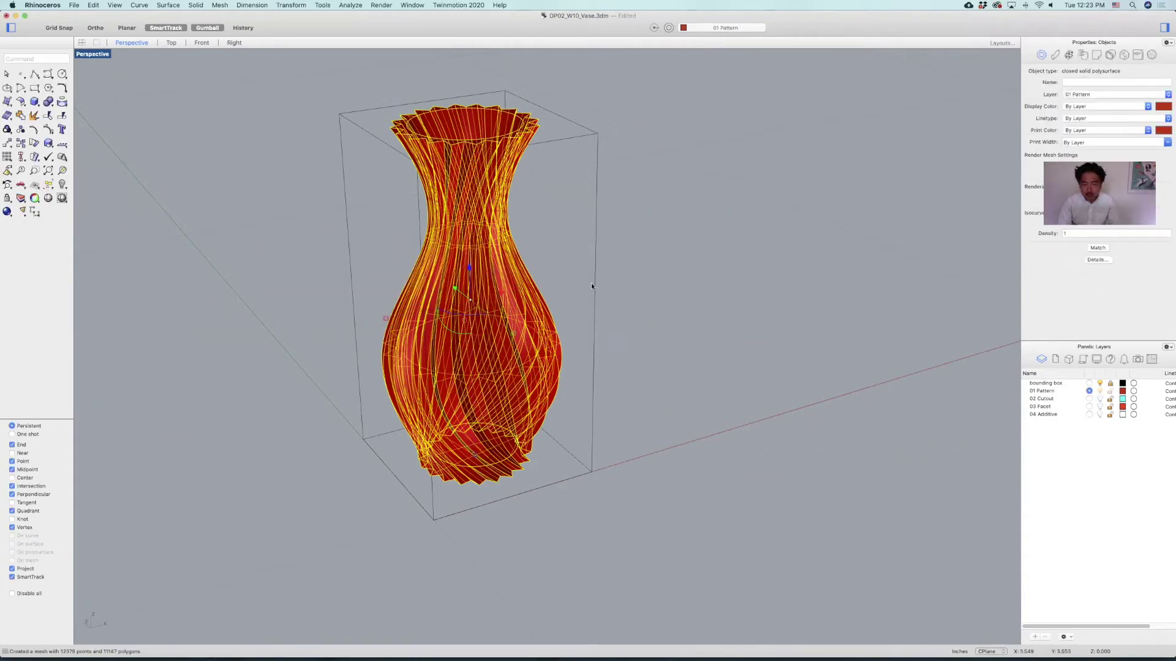
Move the mesh version of the vase sideways out of the bounding box, beside the original polysurface
click(650, 219)
shift+right_drag(697, 252, 661, 292)
scroll(672, 268, down, 2)
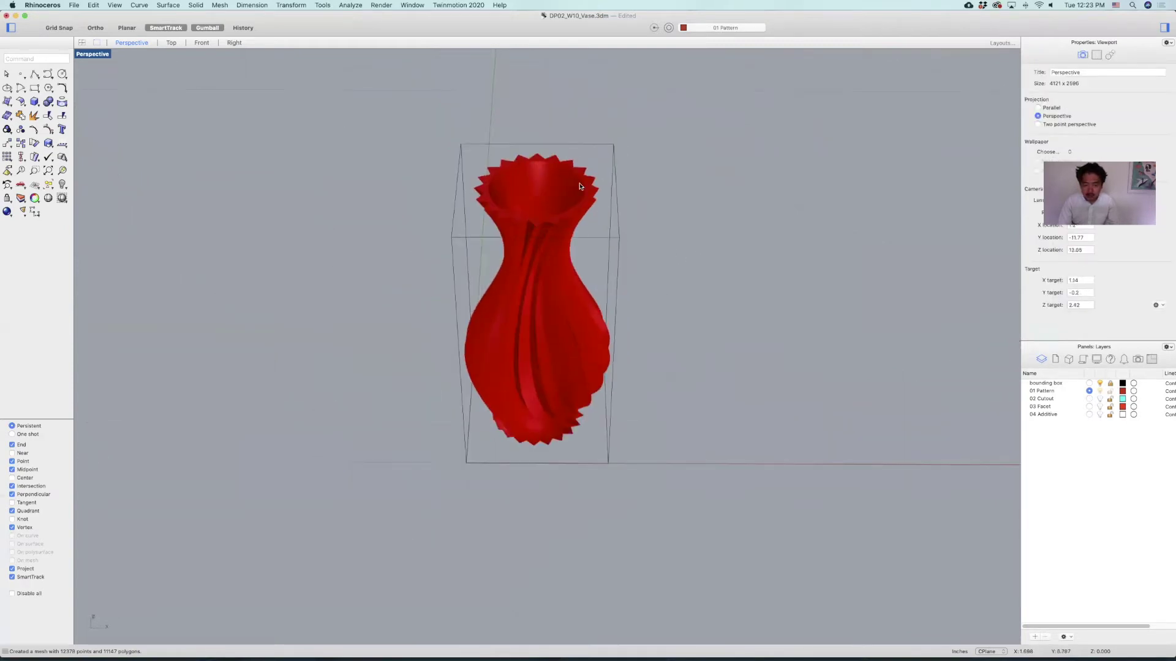
click(581, 186)
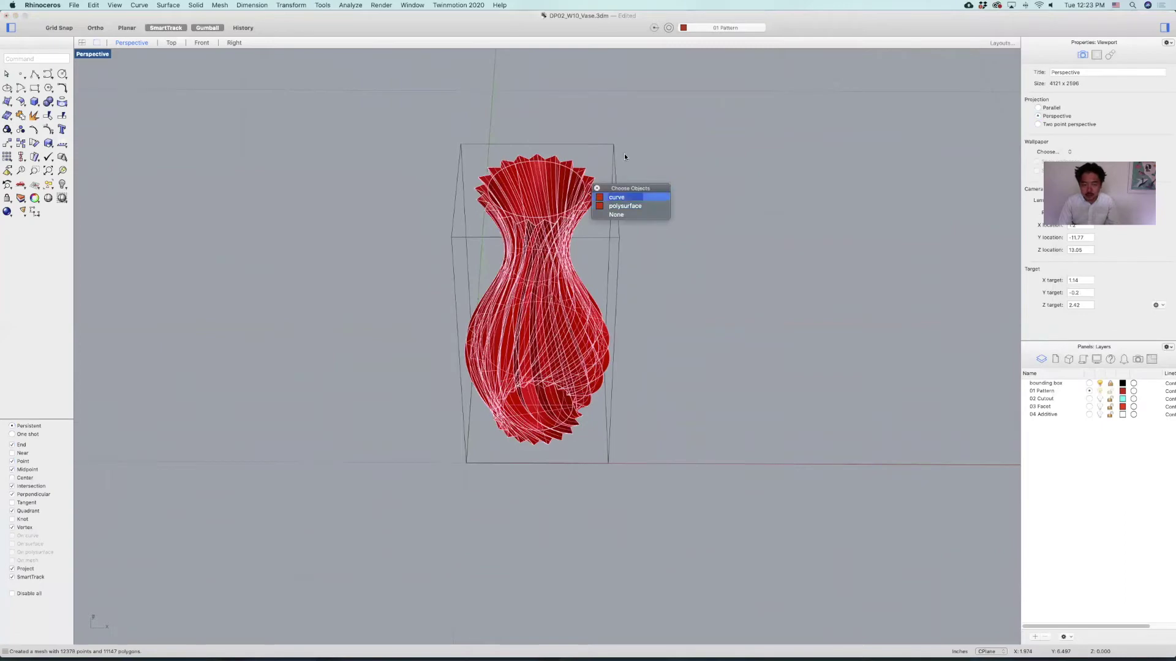
scroll(579, 182, up, 5)
click(576, 174)
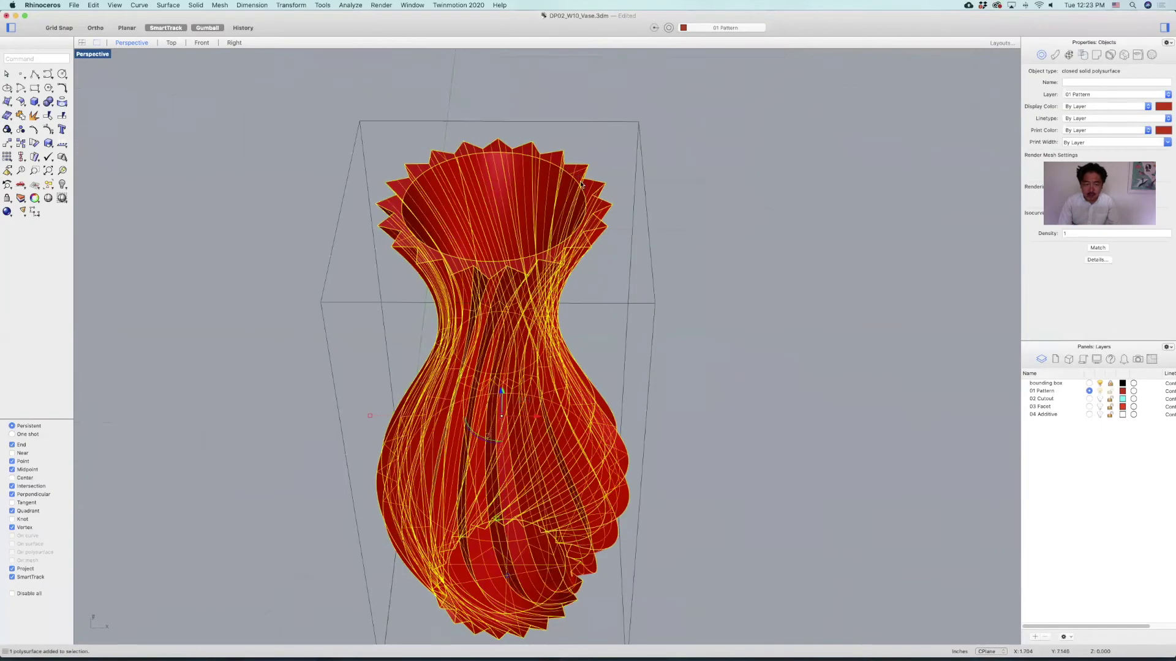
click(528, 369)
click(535, 379)
scroll(534, 379, down, 5)
drag(569, 389, 778, 354)
click(806, 347)
click(717, 400)
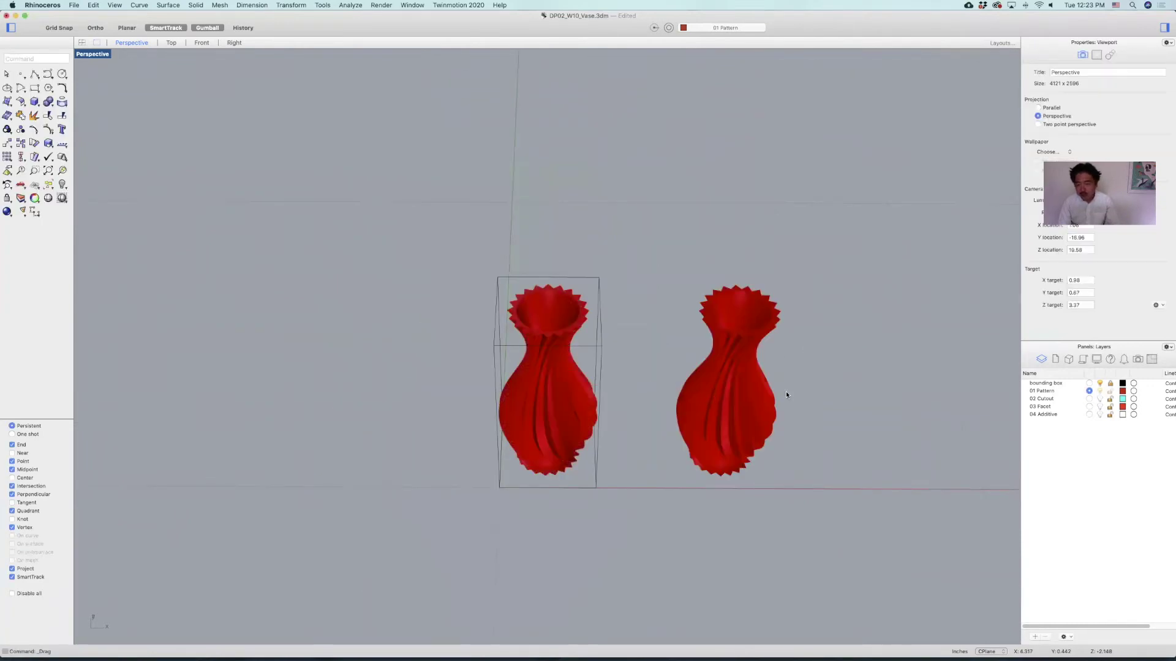
Delete the mesh copy of the vase and zoom to the original vase in the bounding box
mouse_move(809, 364)
right_down()
mouse_move(758, 351)
mouse_move(806, 344)
right_up()
click(704, 372)
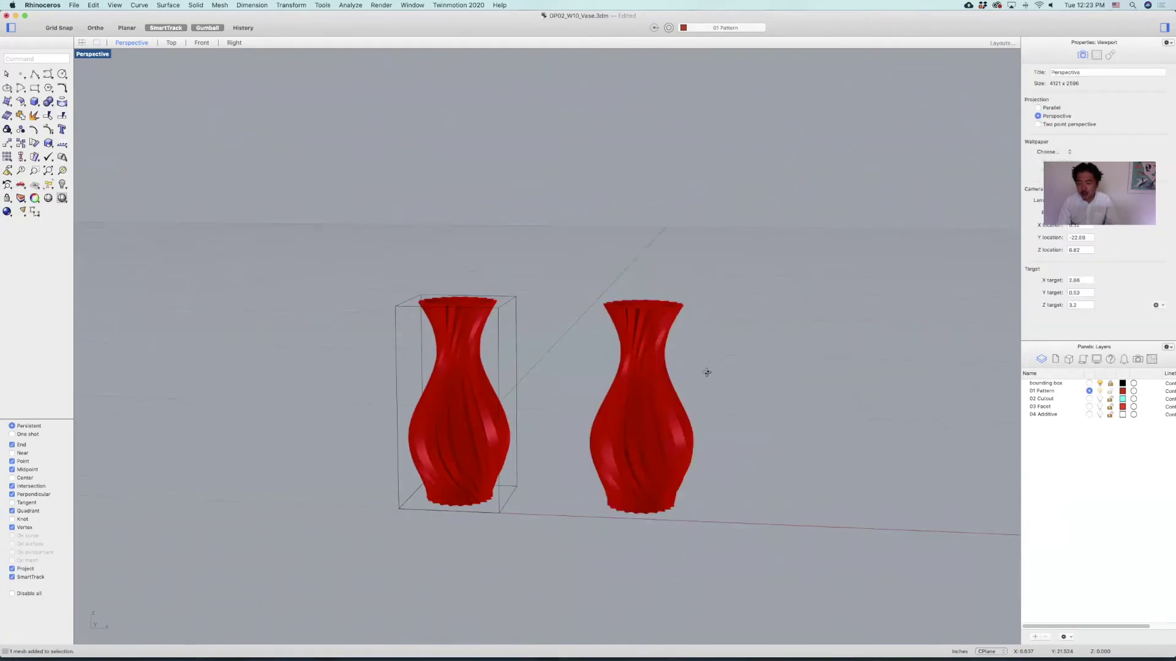
scroll(668, 394, up, 5)
right_drag(668, 393, 659, 291)
click(551, 238)
key(Delete)
click(268, 262)
text(zs)
key(Return)
click(154, 93)
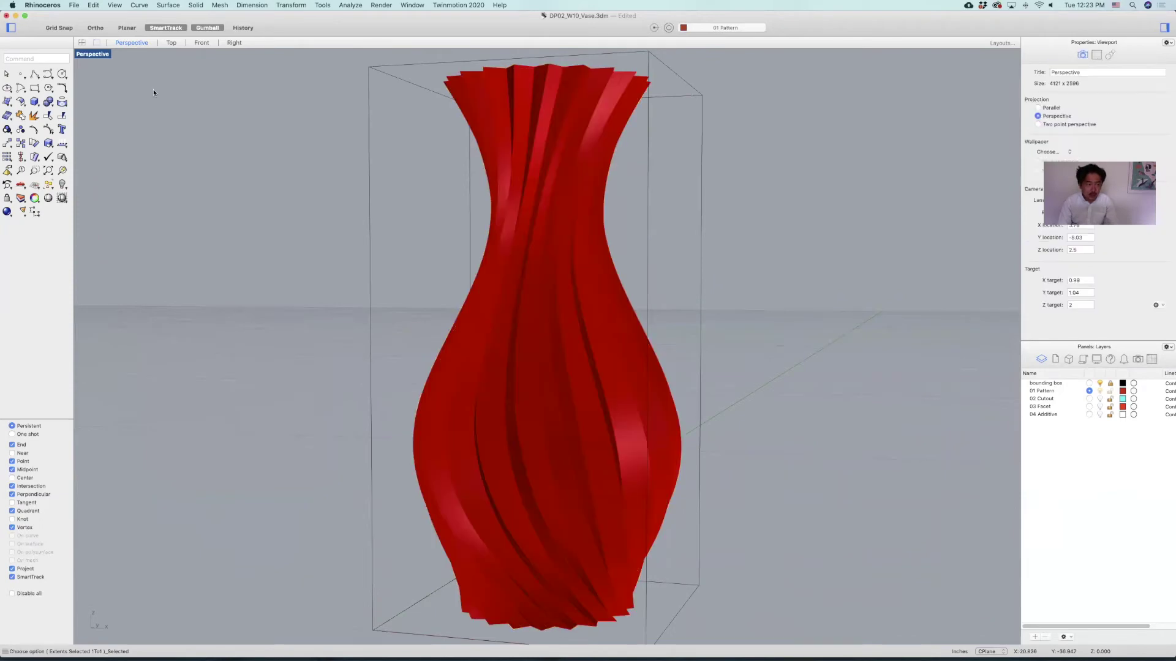
Show all four viewports and draw a diagonal polyline across one corner of the vase's upper rim in the Front view
double_click(93, 53)
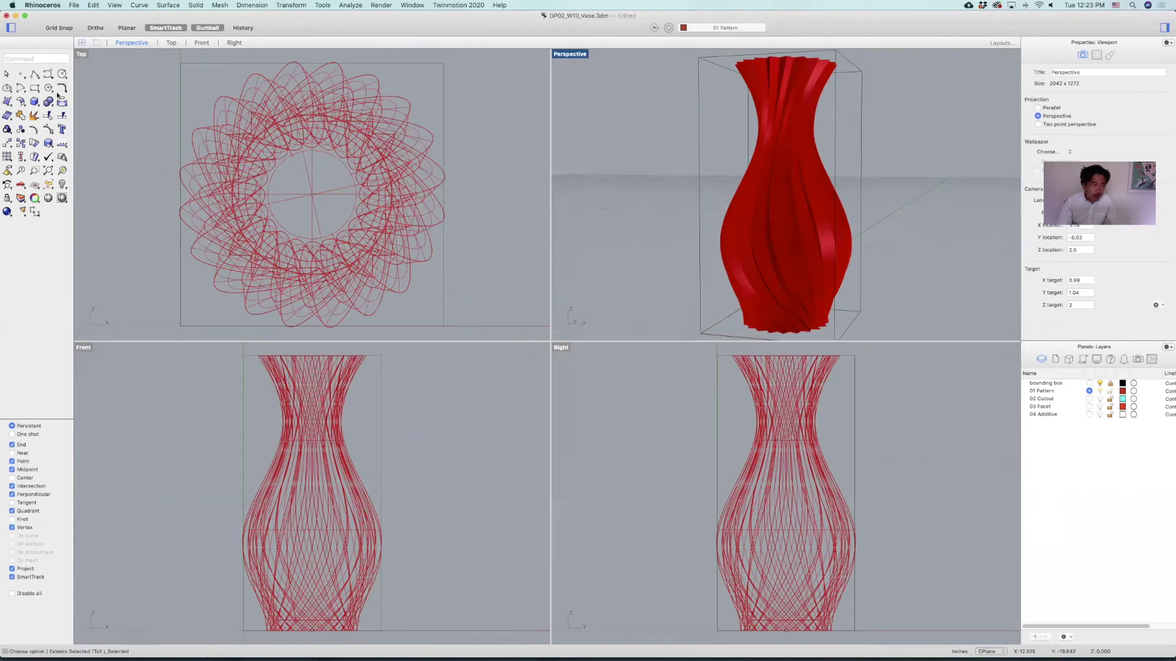
click(38, 75)
right_drag(414, 388, 447, 435)
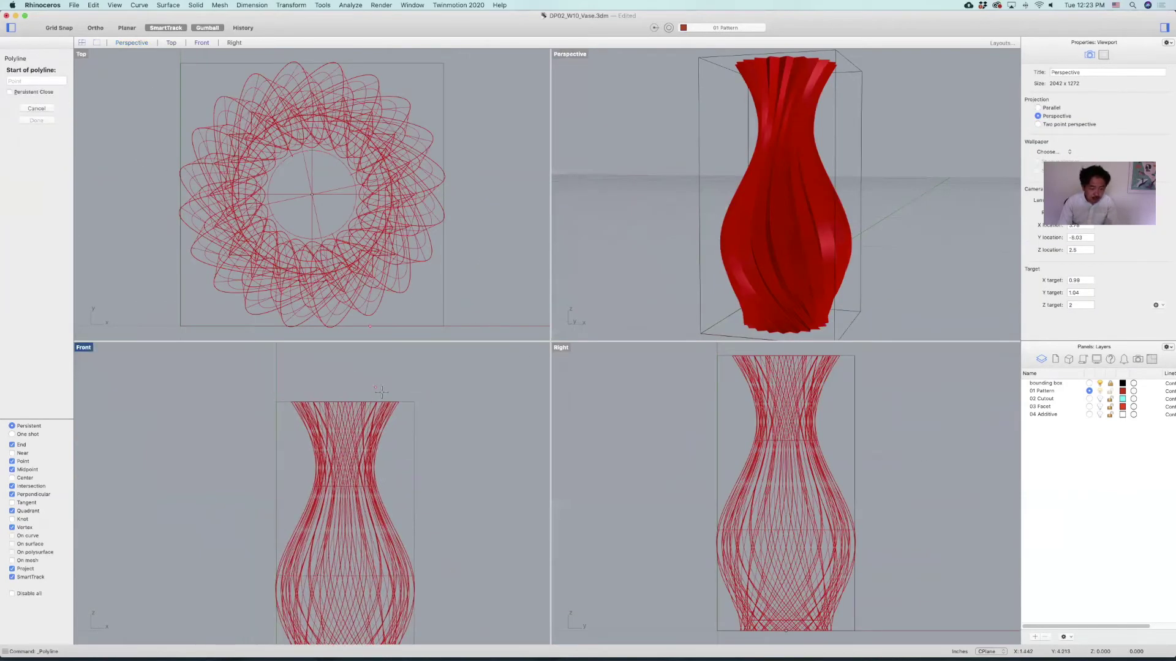
click(376, 387)
key(Escape)
scroll(409, 393, up, 5)
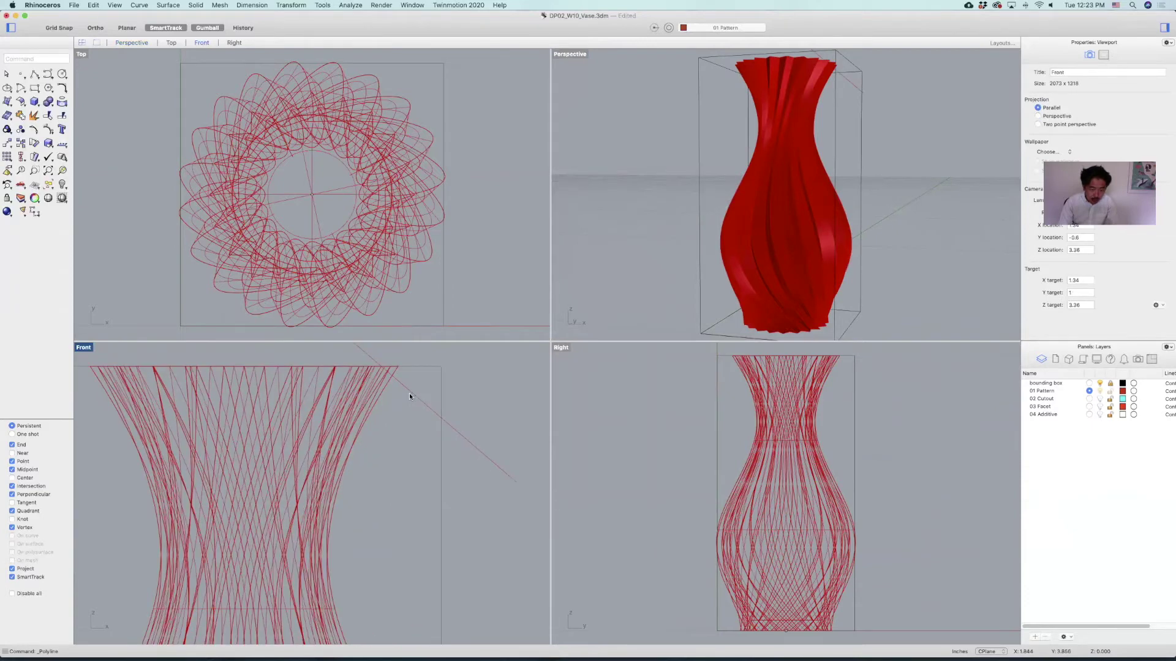
Trim the rim corner off the vase with the diagonal line as cutter, and delete the line
click(401, 381)
text(trim)
key(Return)
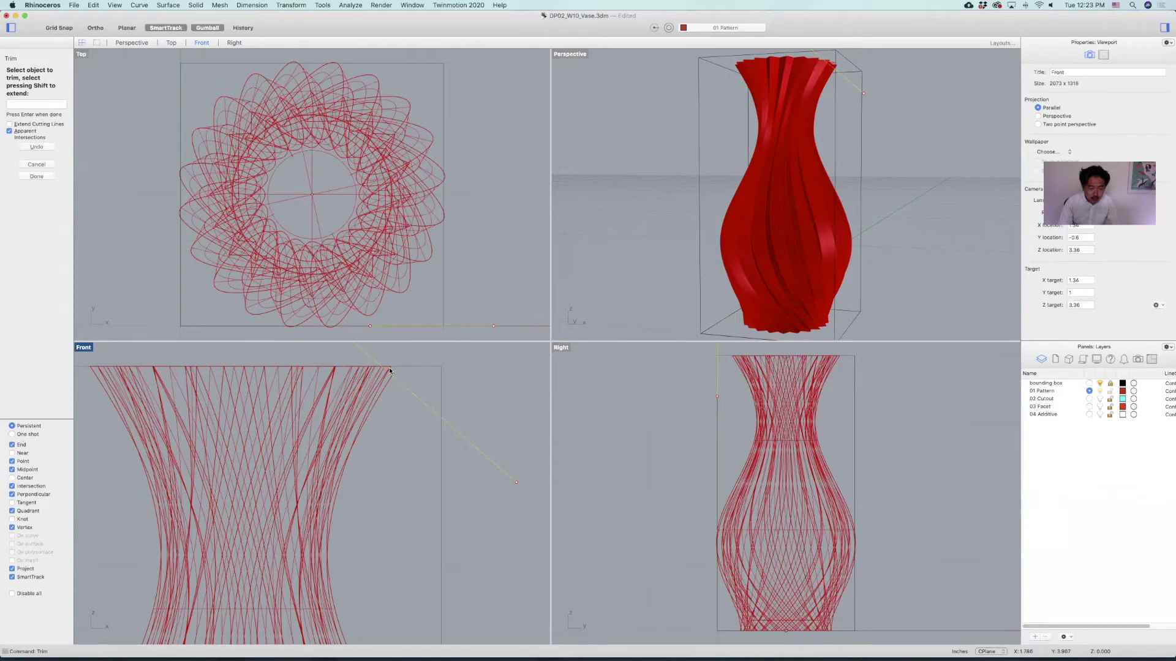
scroll(389, 371, up, 3)
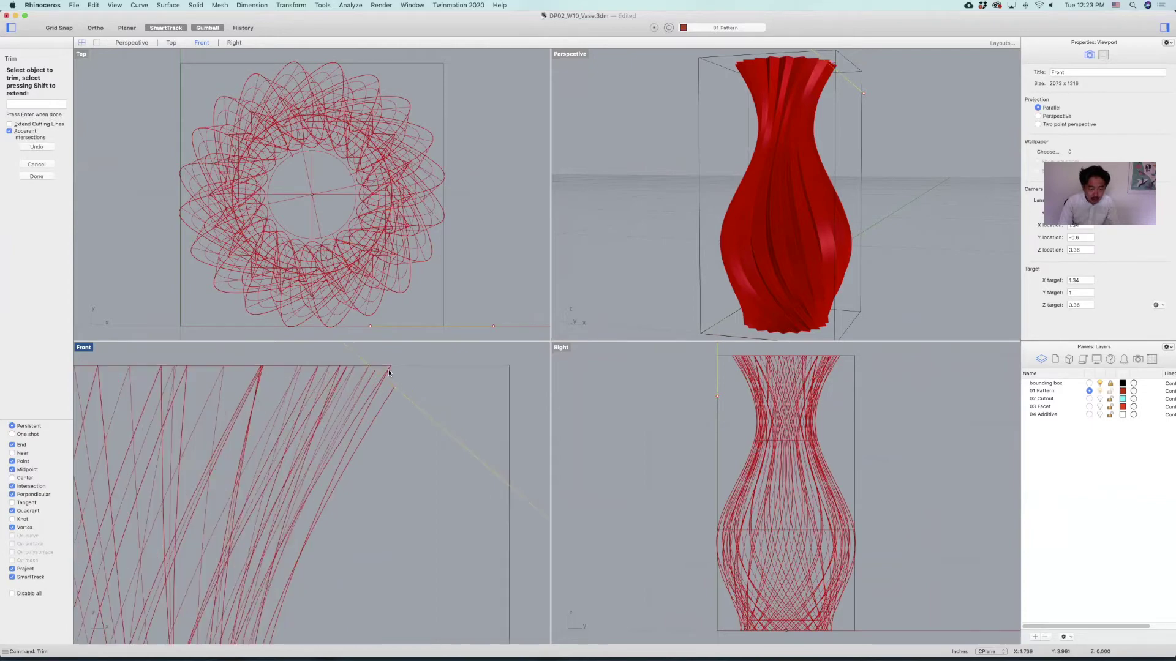
key(Escape)
click(437, 422)
key(Delete)
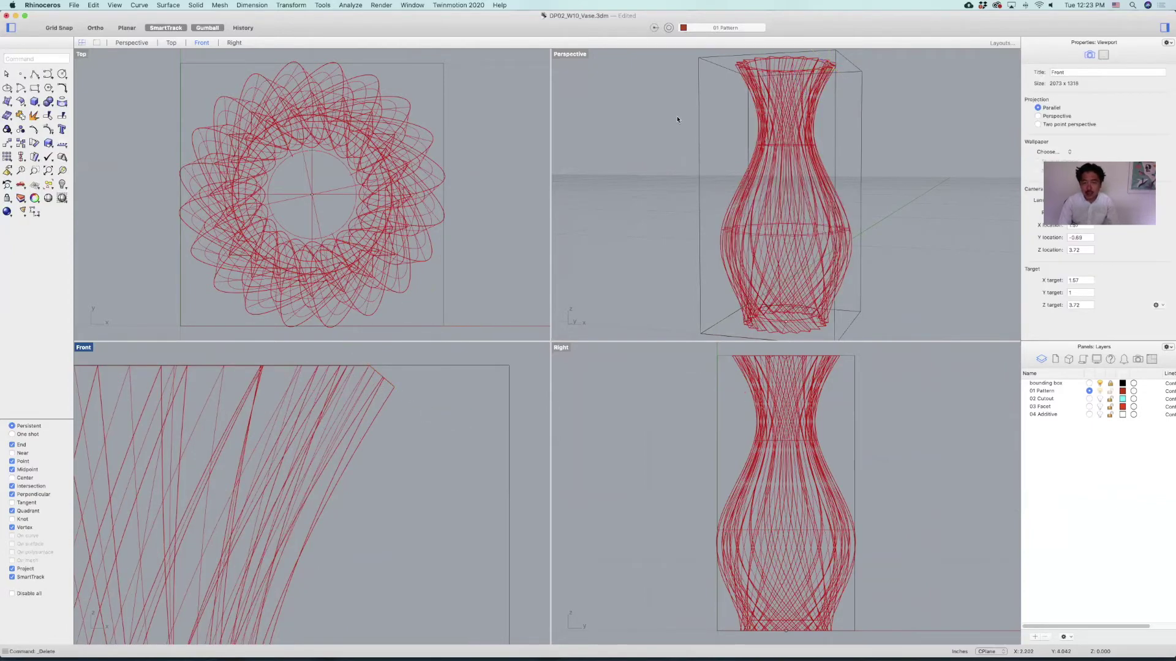
Select the trimmed vase in the Perspective view and examine its object type and cut rim from several angles
click(569, 57)
click(598, 222)
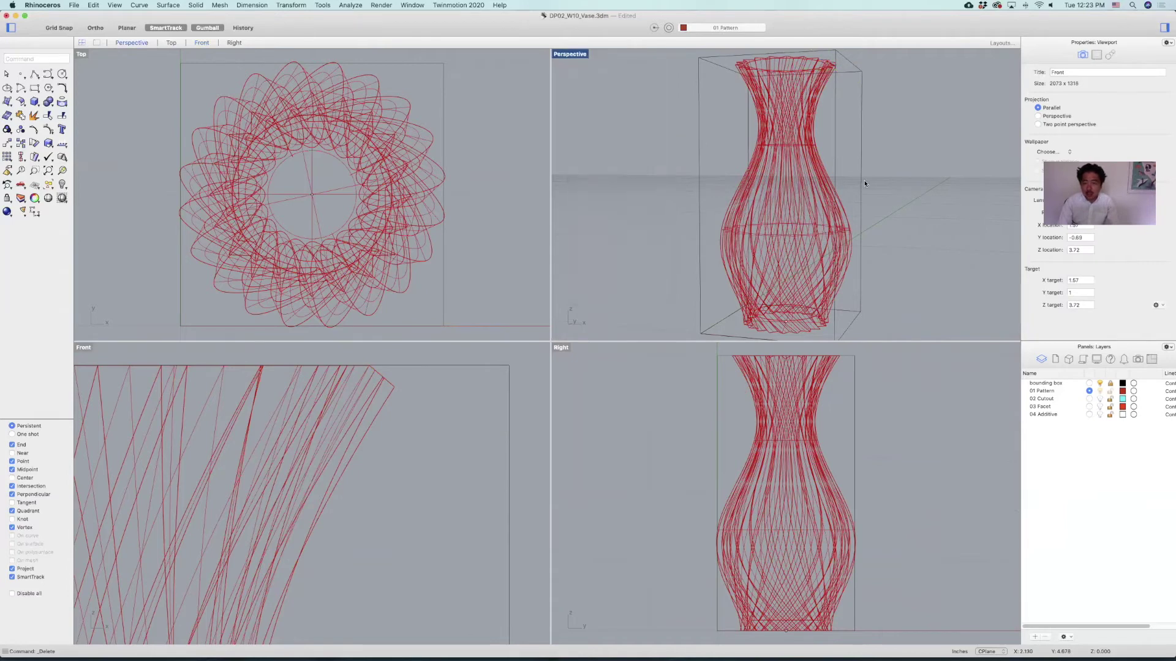
right_drag(889, 174, 813, 208)
click(813, 209)
right_drag(915, 110, 916, 107)
click(858, 163)
right_drag(858, 163, 780, 217)
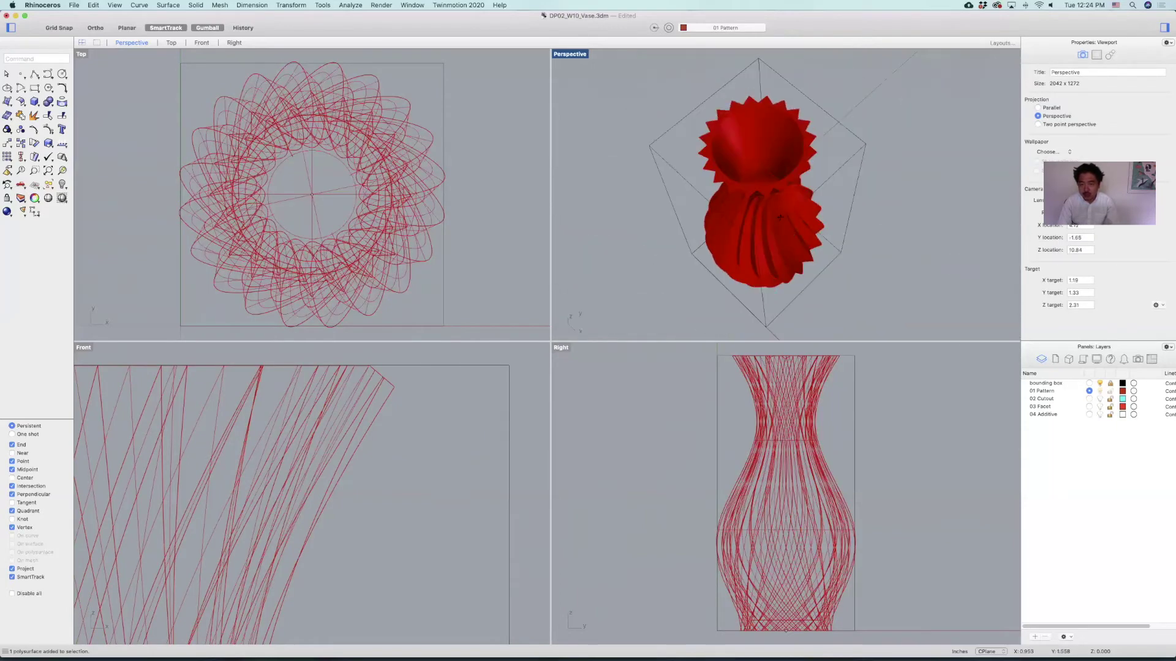
scroll(780, 216, up, 10)
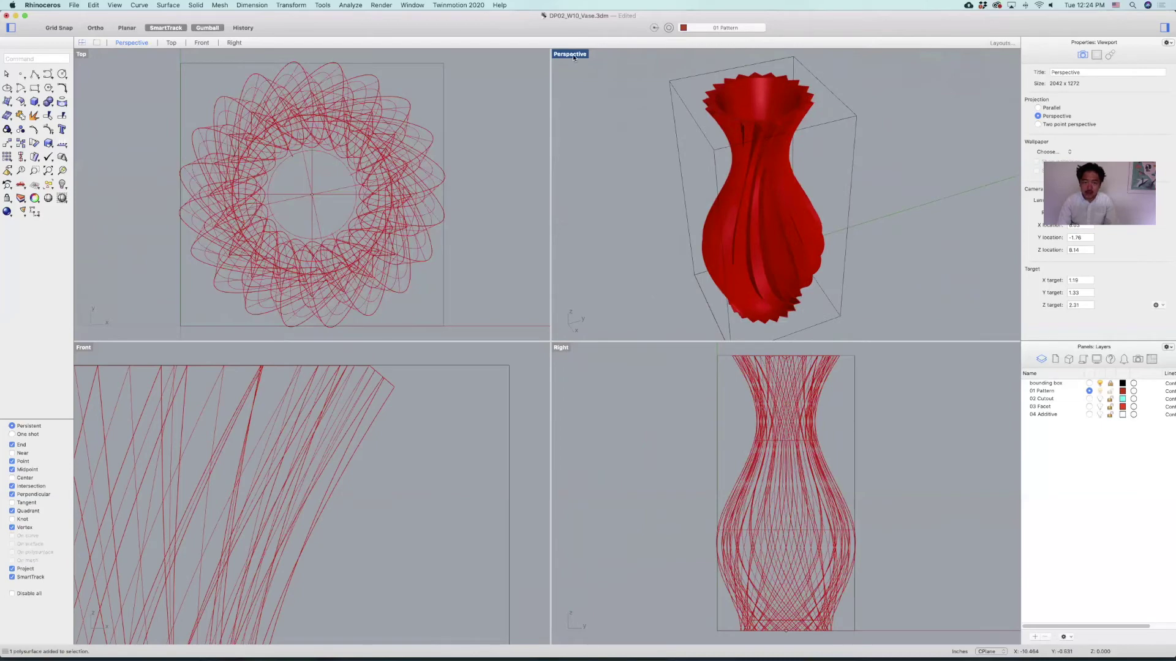
Maximize the Perspective view, run ShowEdges on the trimmed vase and examine its naked edges around the cut rim
double_click(572, 54)
right_drag(682, 186, 639, 209)
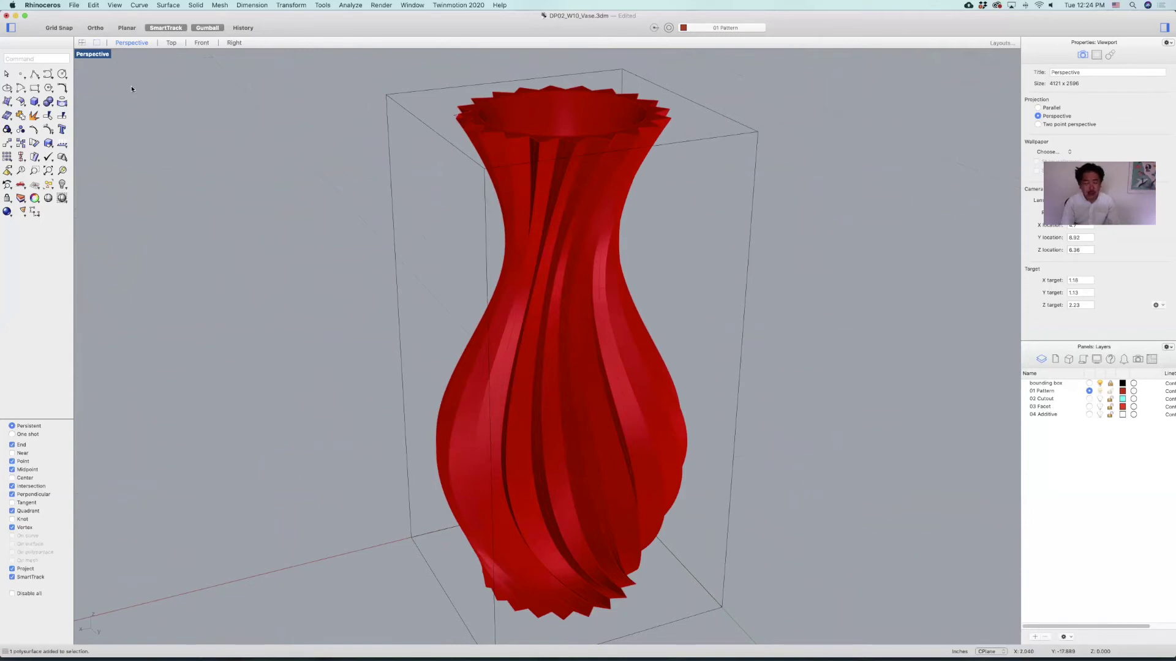
text(ShowEdges)
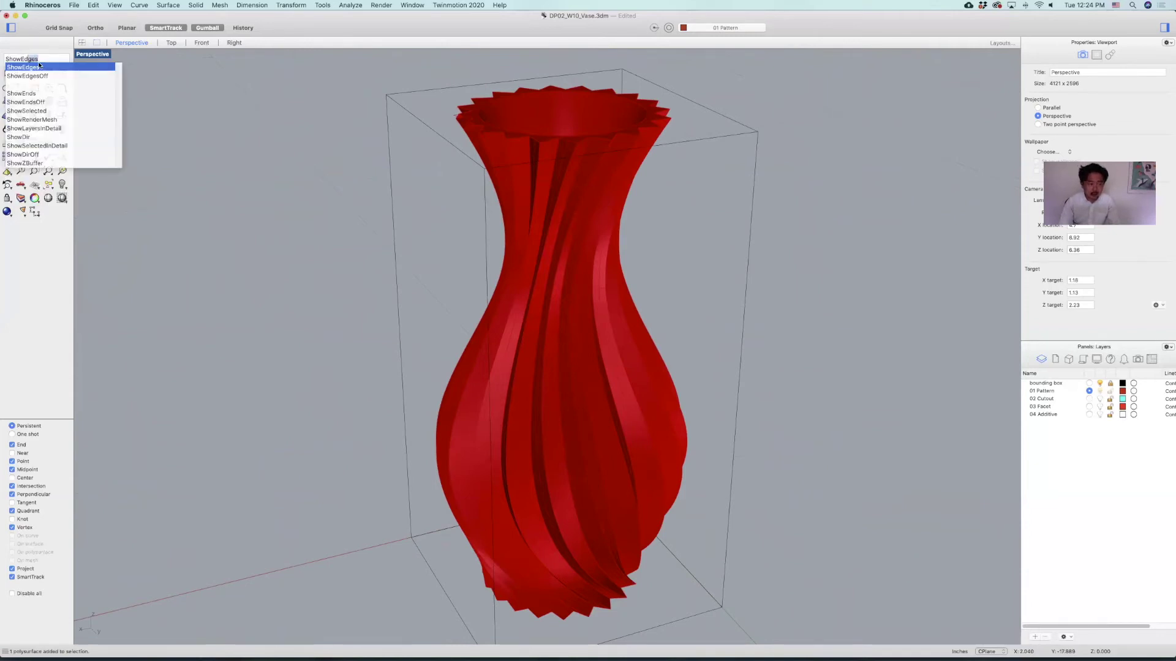
key(Return)
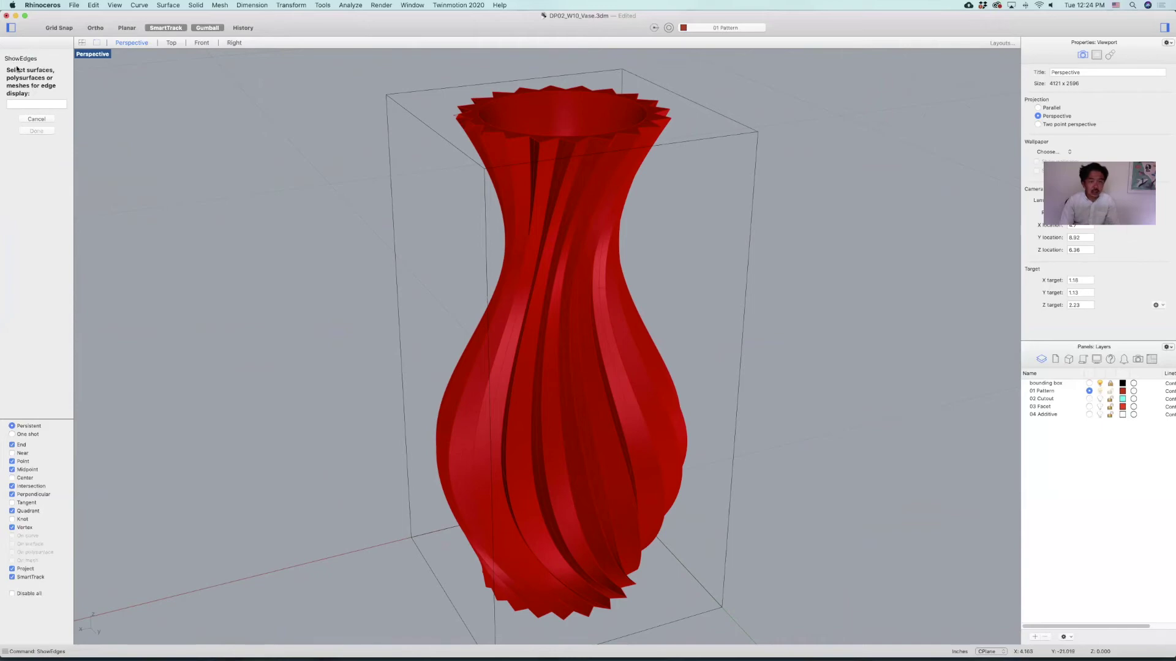
click(576, 190)
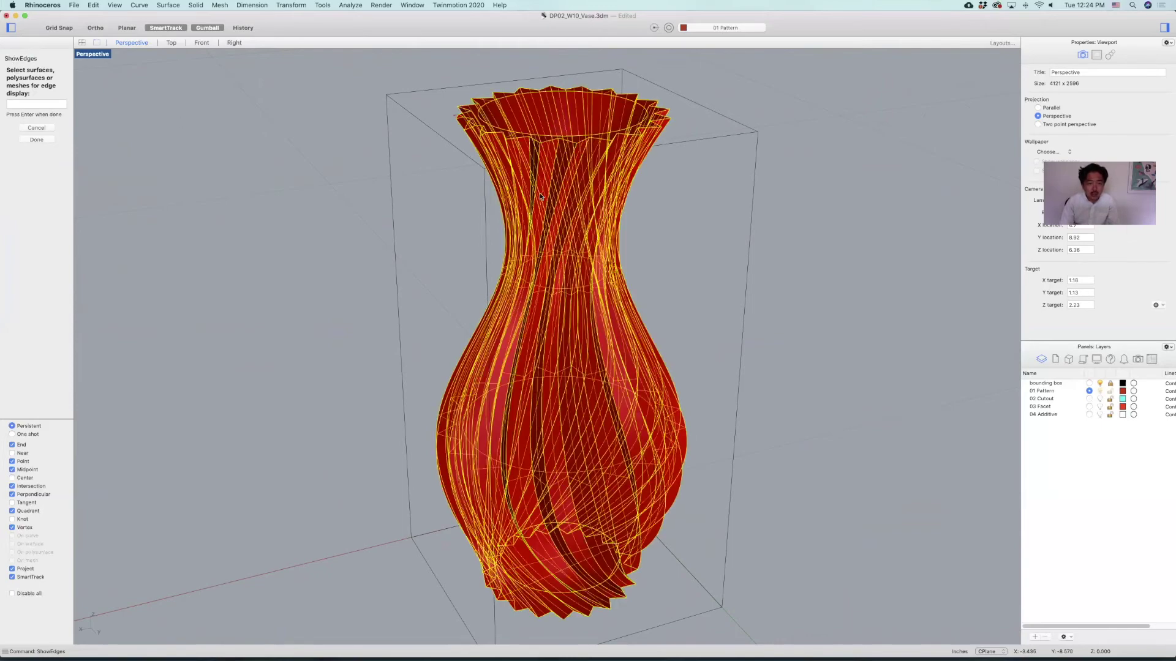
key(Return)
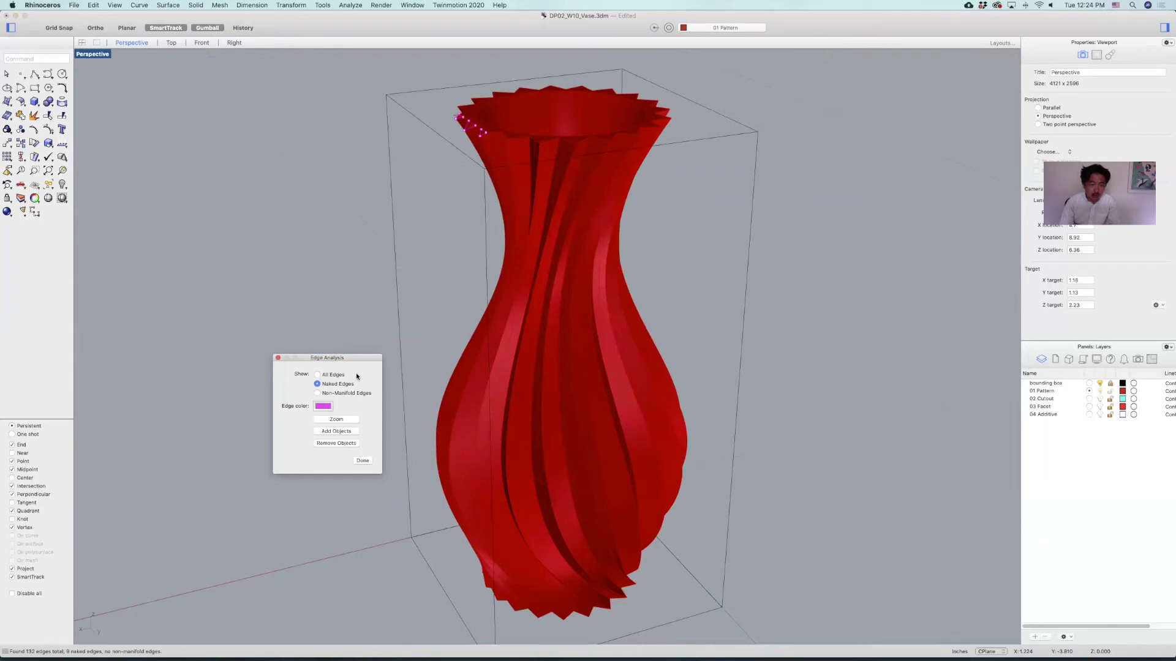
right_drag(455, 226, 513, 247)
scroll(503, 191, up, 6)
right_drag(483, 192, 690, 192)
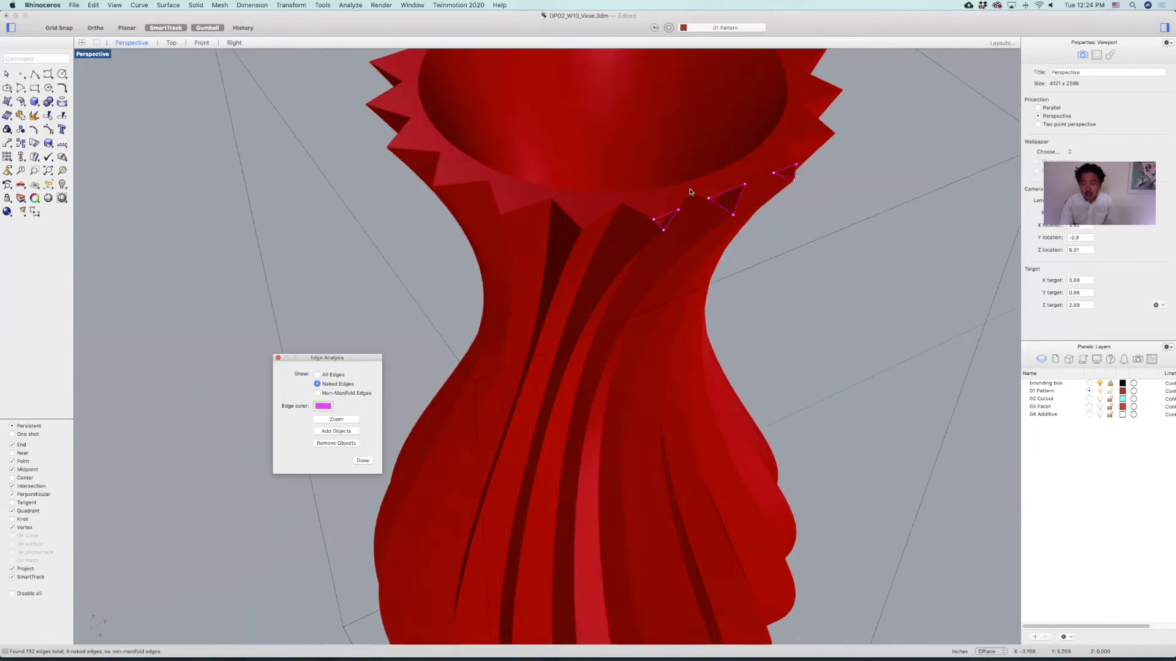
click(278, 361)
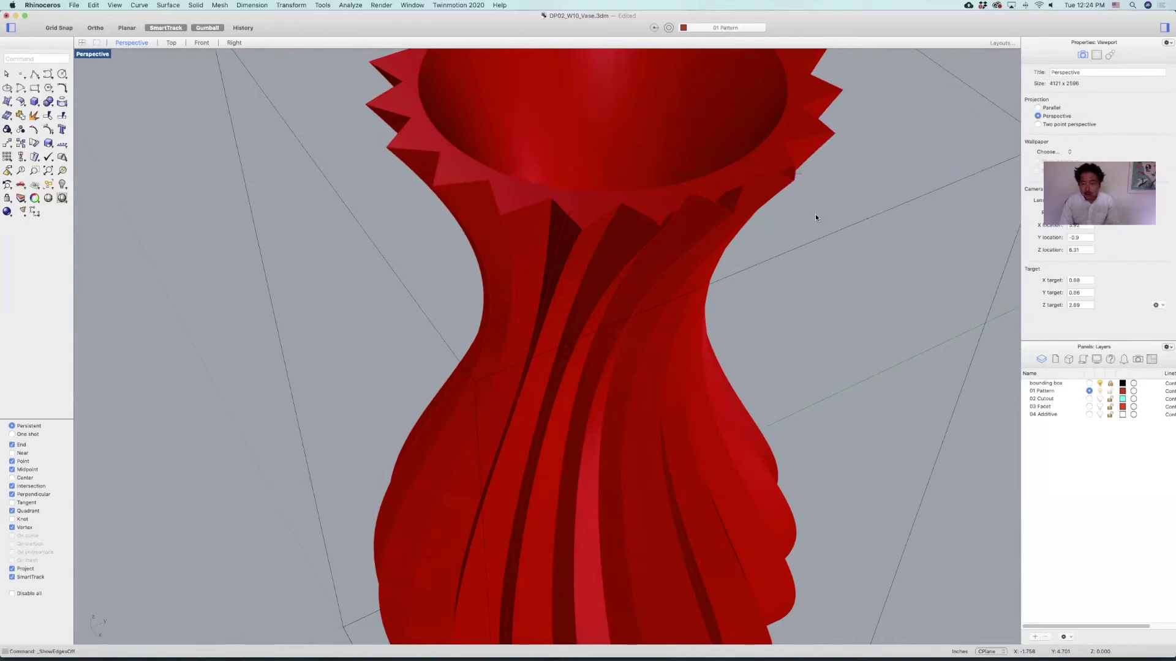
Hide the closed zigzag curve running along the vase's upper rim
click(802, 175)
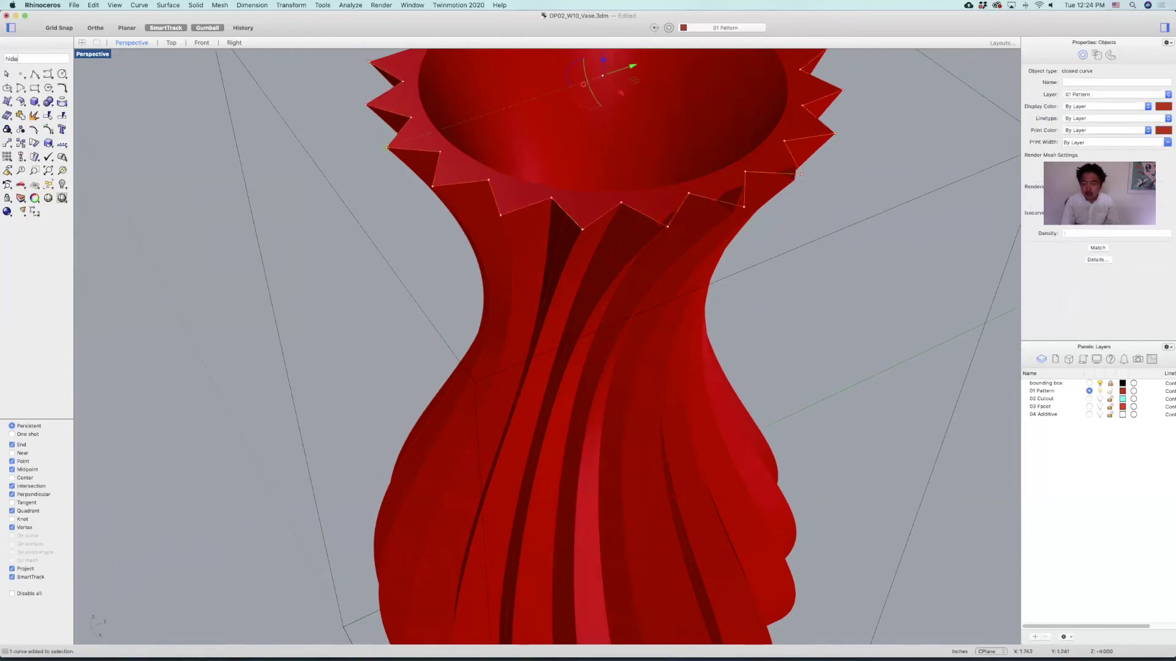
key(super+h)
scroll(774, 182, up, 3)
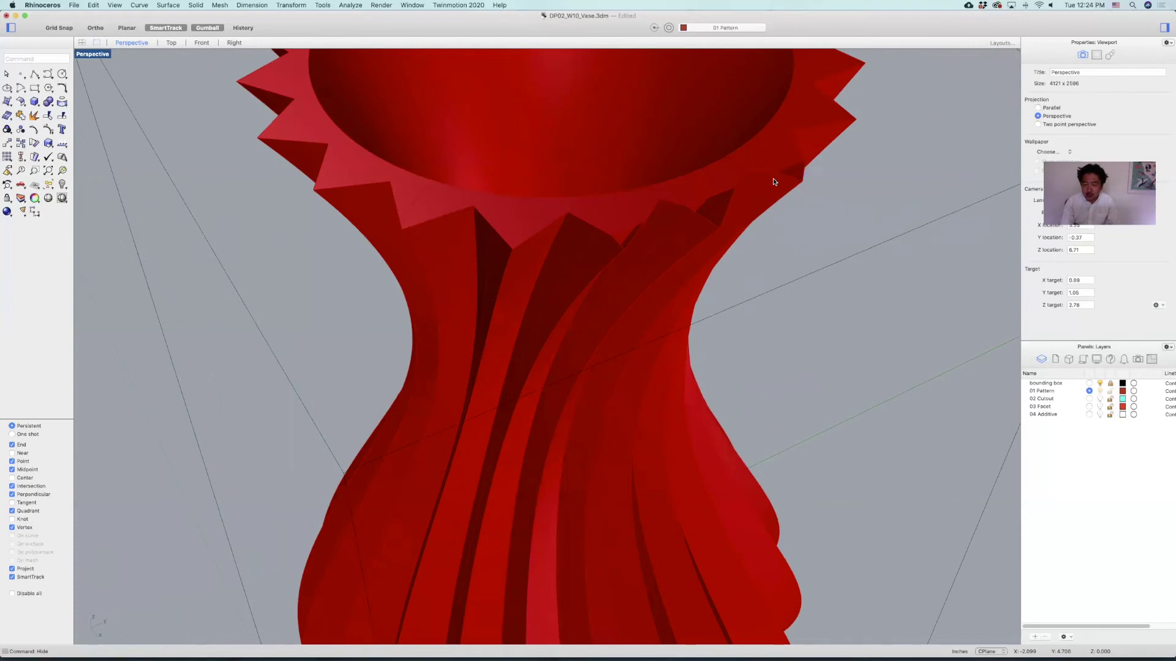
Loft a surface across each of the three triangular openings along the cut rim
text(loft)
key(Return)
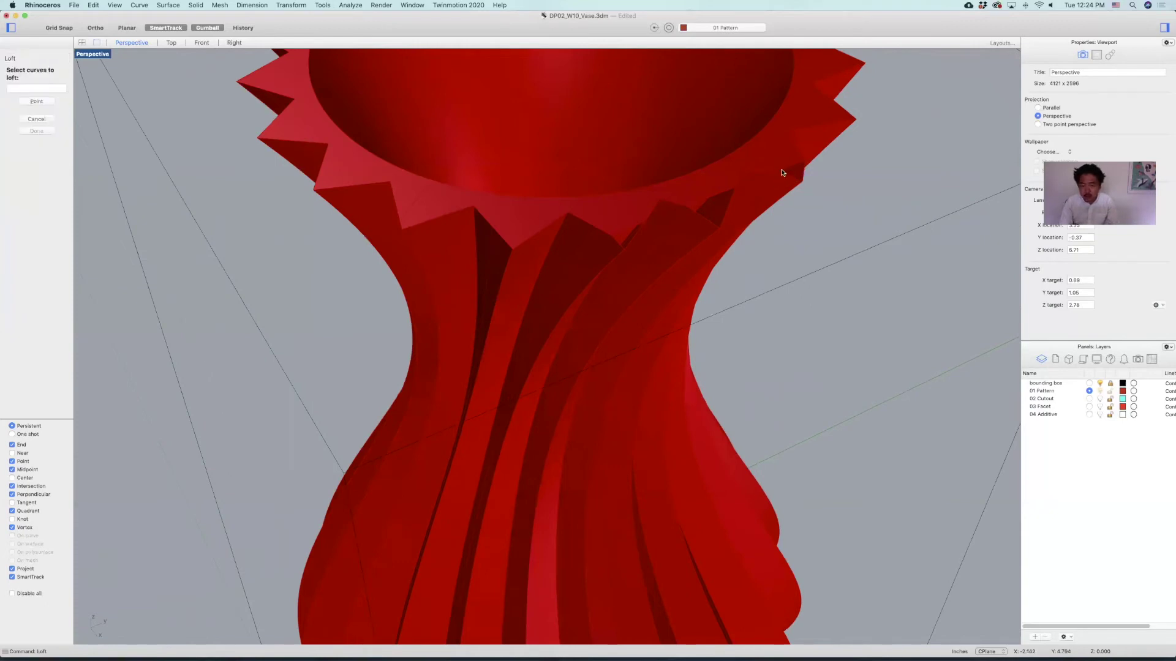
click(783, 176)
key(Return)
key(Return)
key(Return)
click(696, 215)
key(Return)
key(Return)
key(Return)
click(615, 244)
key(Return)
key(Return)
key(Return)
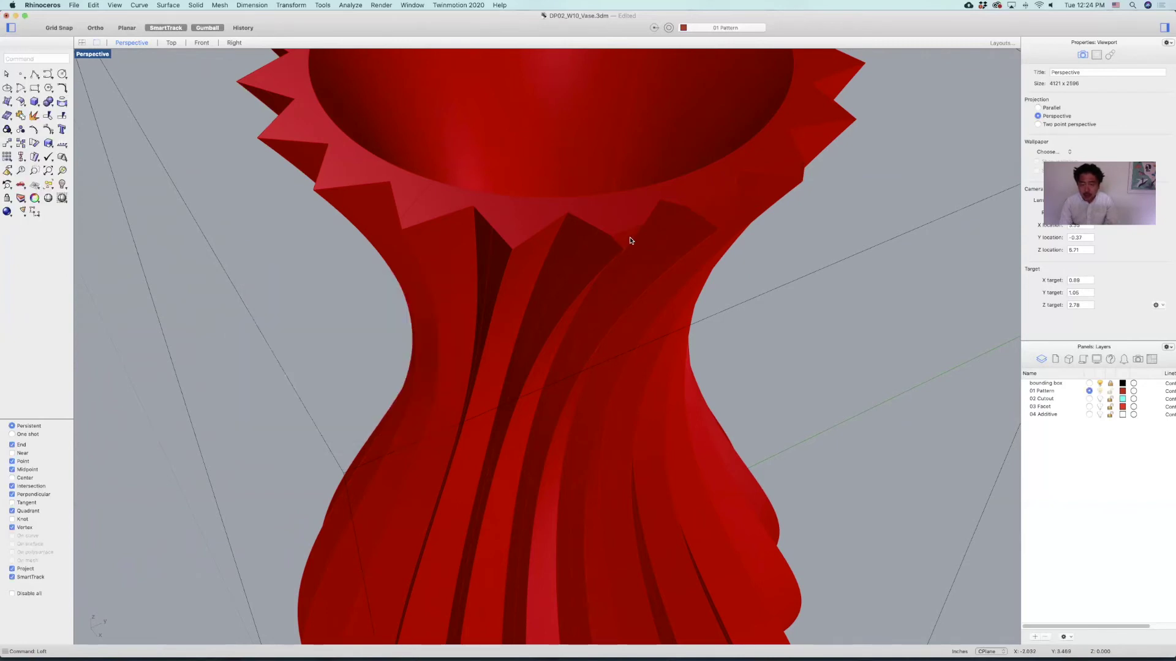
Join the three lofted rim patches with the vase into one polysurface
click(630, 237)
shift+click(707, 217)
shift+click(798, 172)
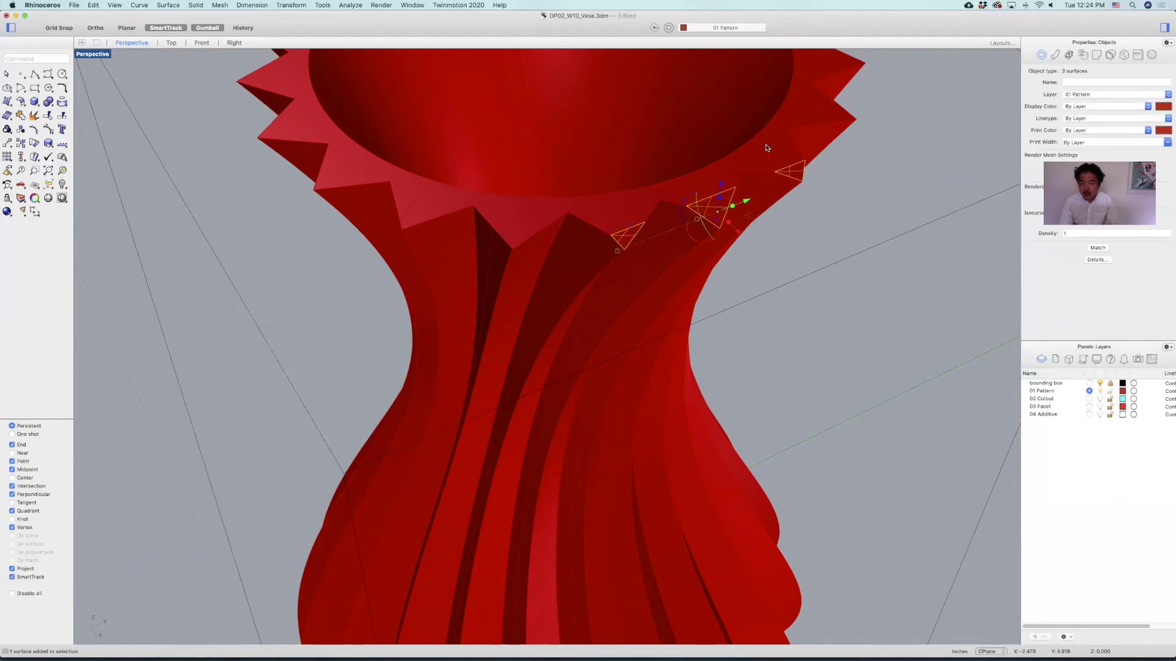
shift+click(766, 146)
text(join)
key(Return)
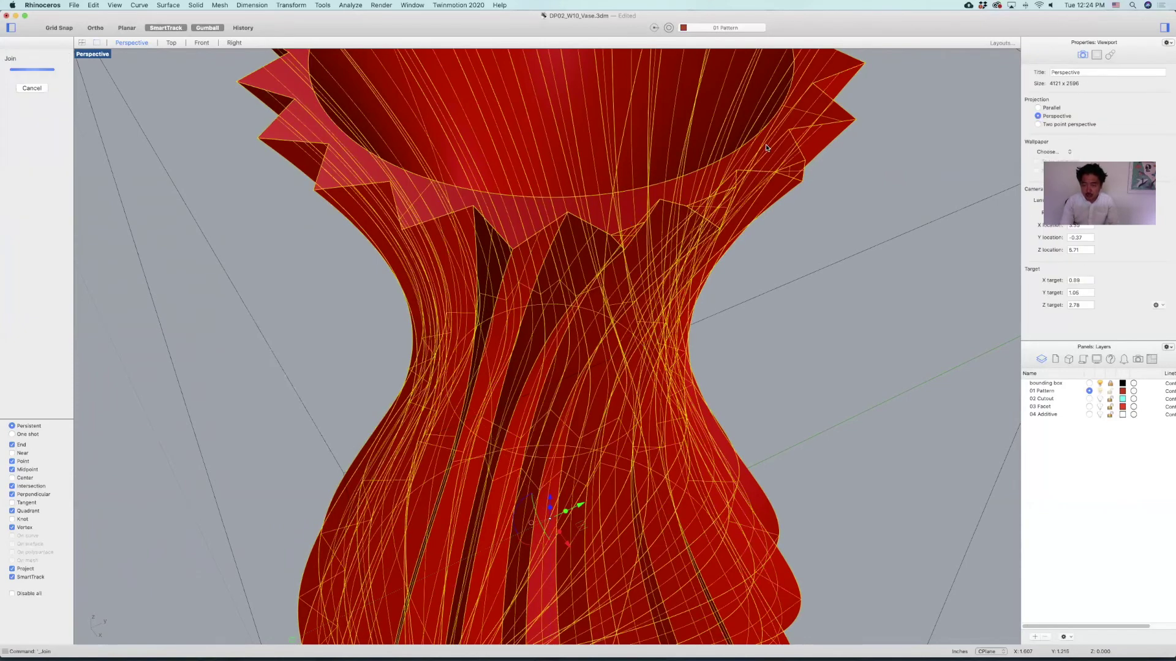
click(833, 191)
Select the joined vase and check its object type in the properties
scroll(833, 191, down, 2)
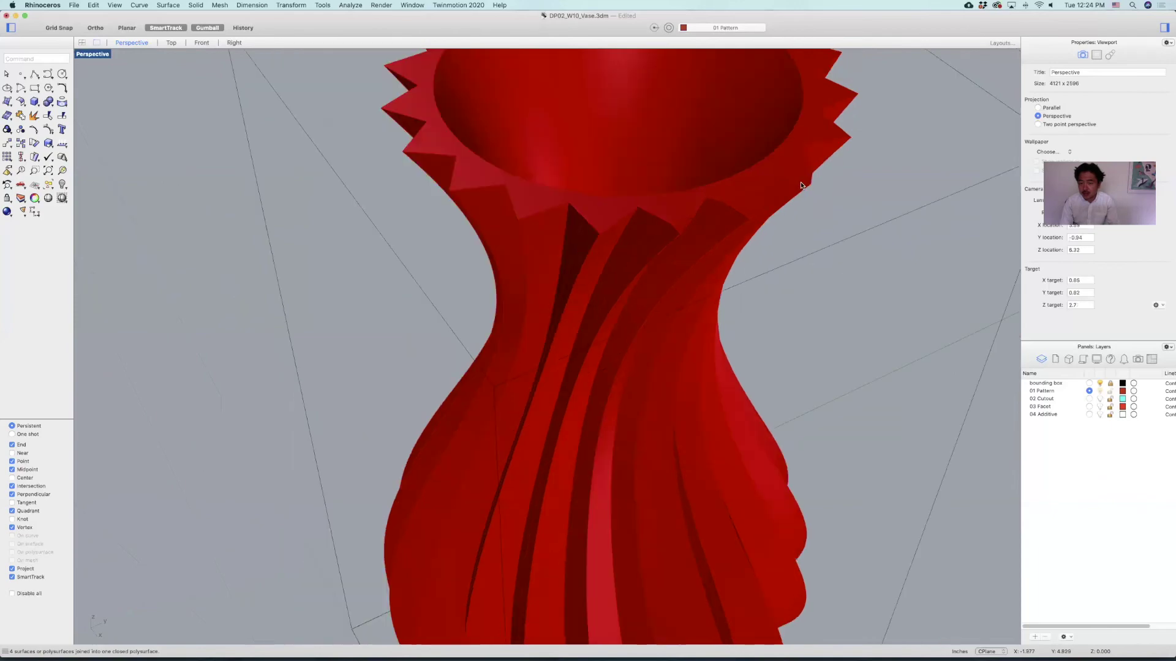
click(805, 182)
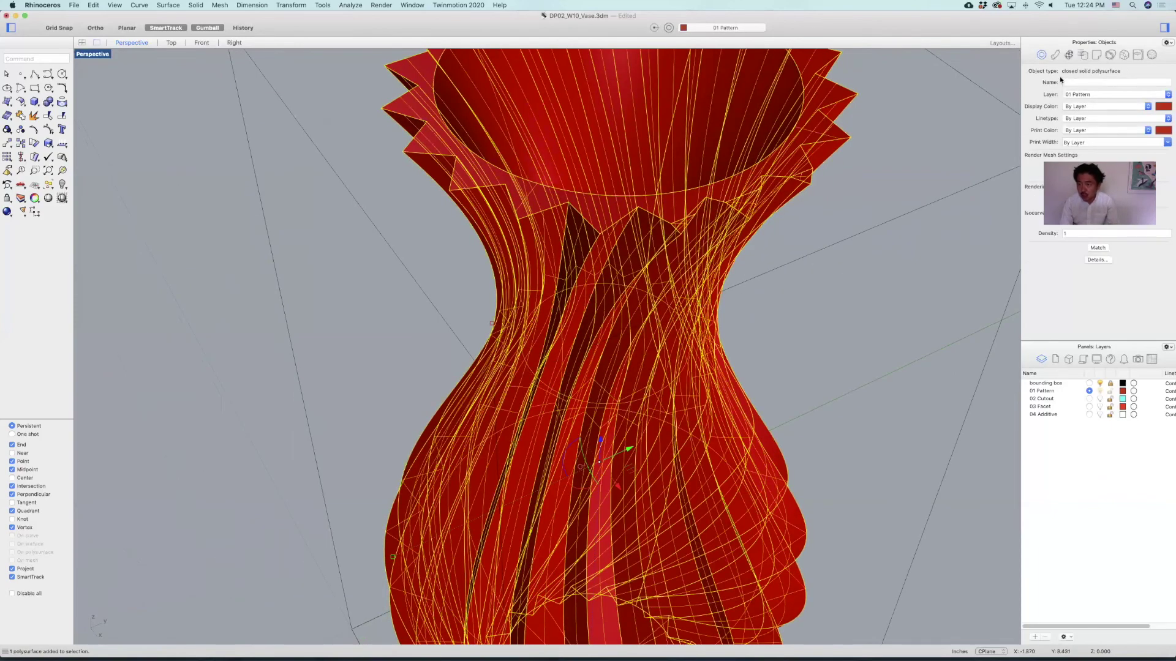
click(865, 227)
Create a mesh from the repaired vase with the current polygon setting and move the solid vase out of the bounding box
scroll(865, 227, down, 10)
right_drag(855, 239, 729, 249)
scroll(729, 250, down, 10)
click(673, 277)
text(me)
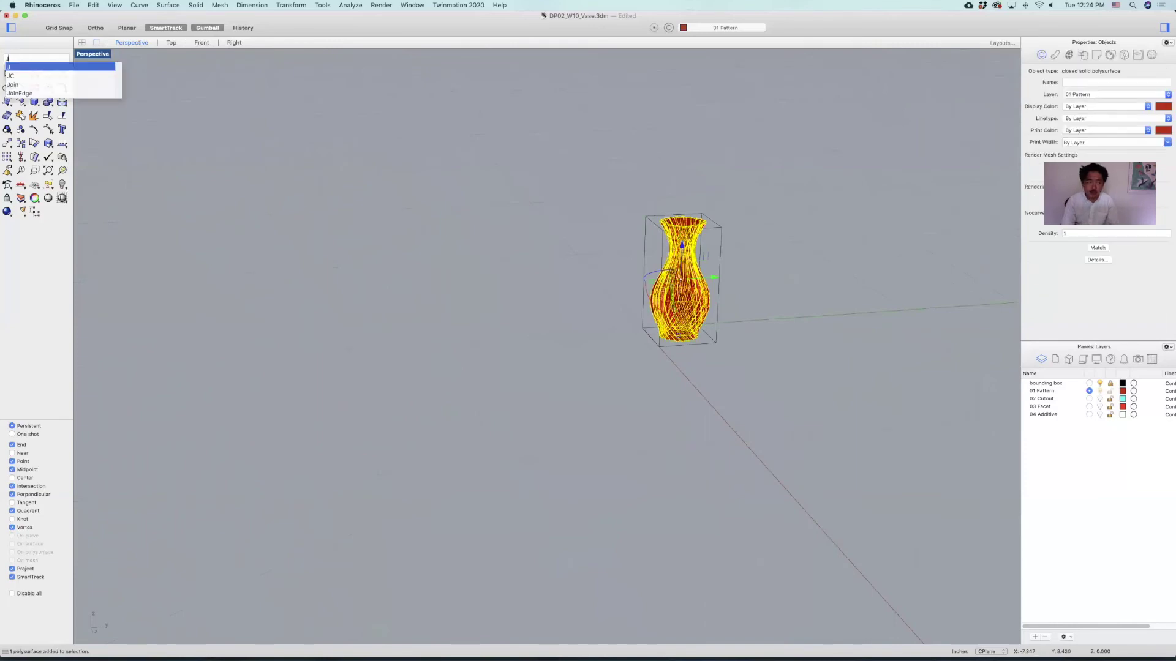
text(sh)
key(Return)
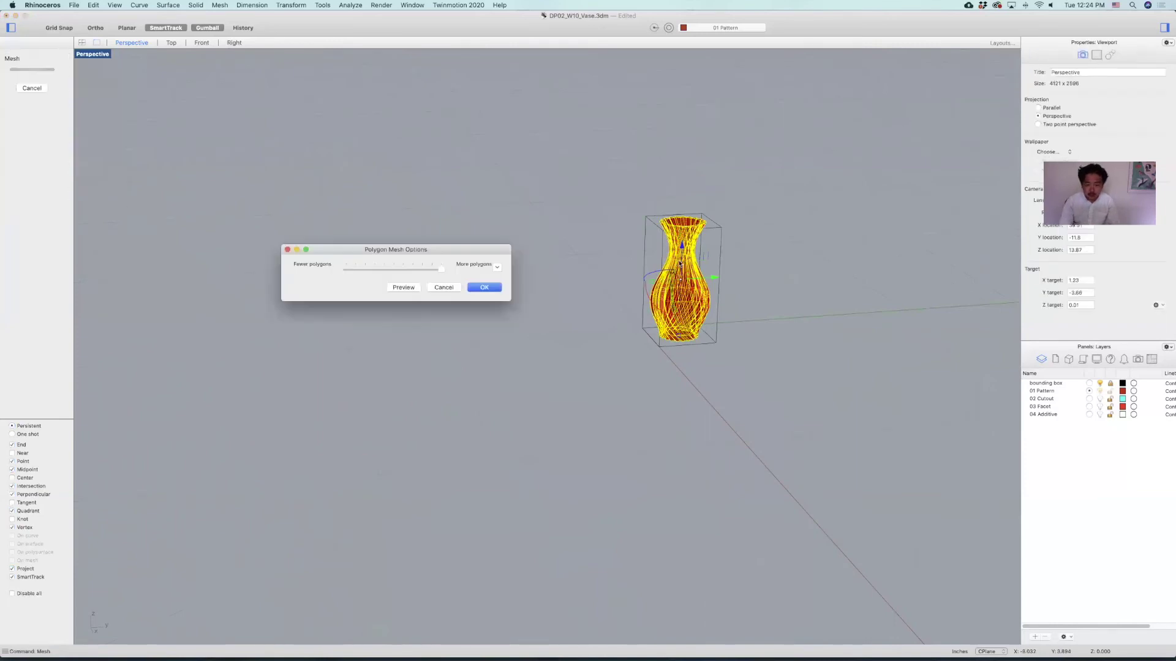
click(495, 292)
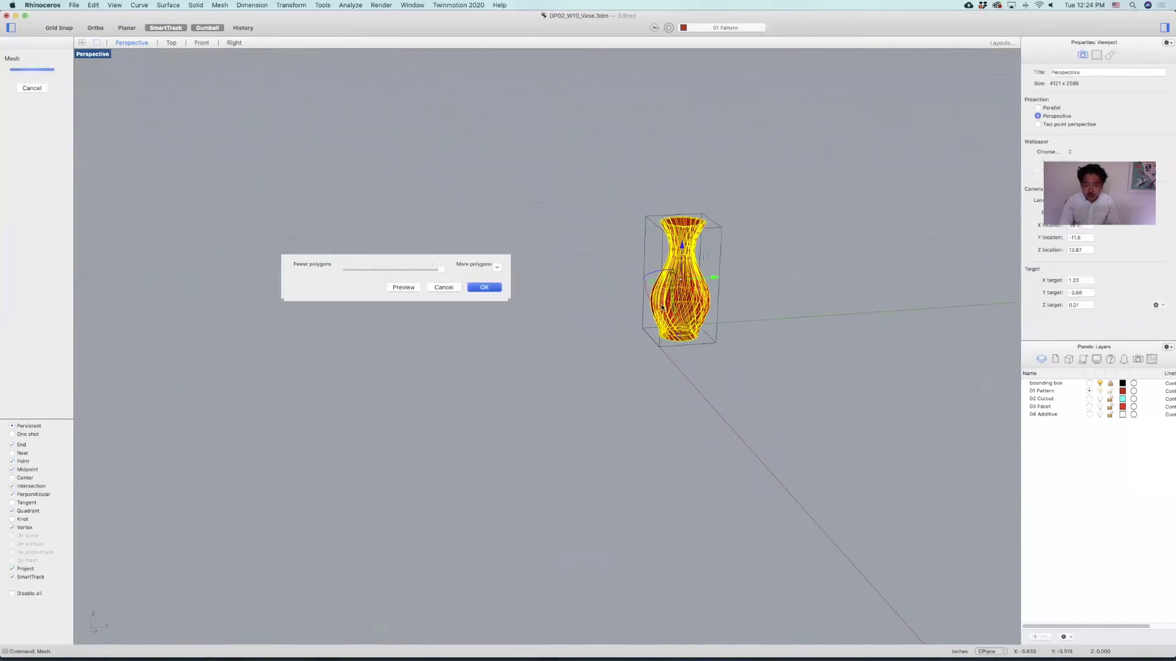
drag(686, 305, 728, 341)
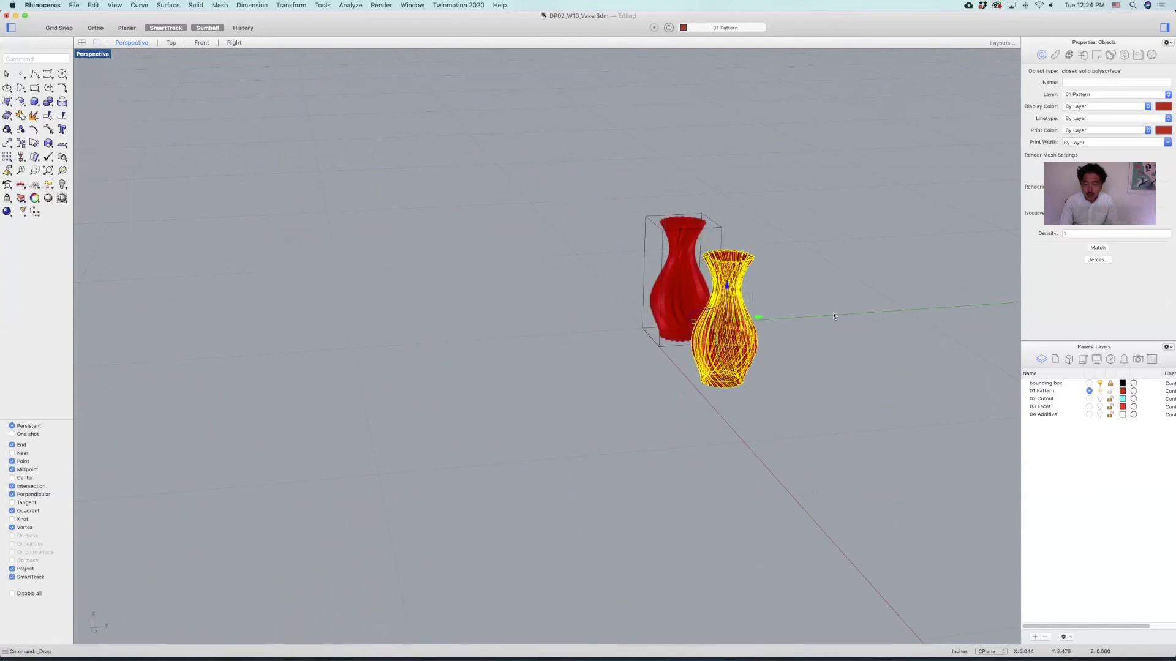
Select the moved solid vase outside the bounding box and check its object type
click(760, 343)
right_drag(760, 342, 653, 320)
click(744, 333)
scroll(693, 319, up, 5)
scroll(653, 321, up, 3)
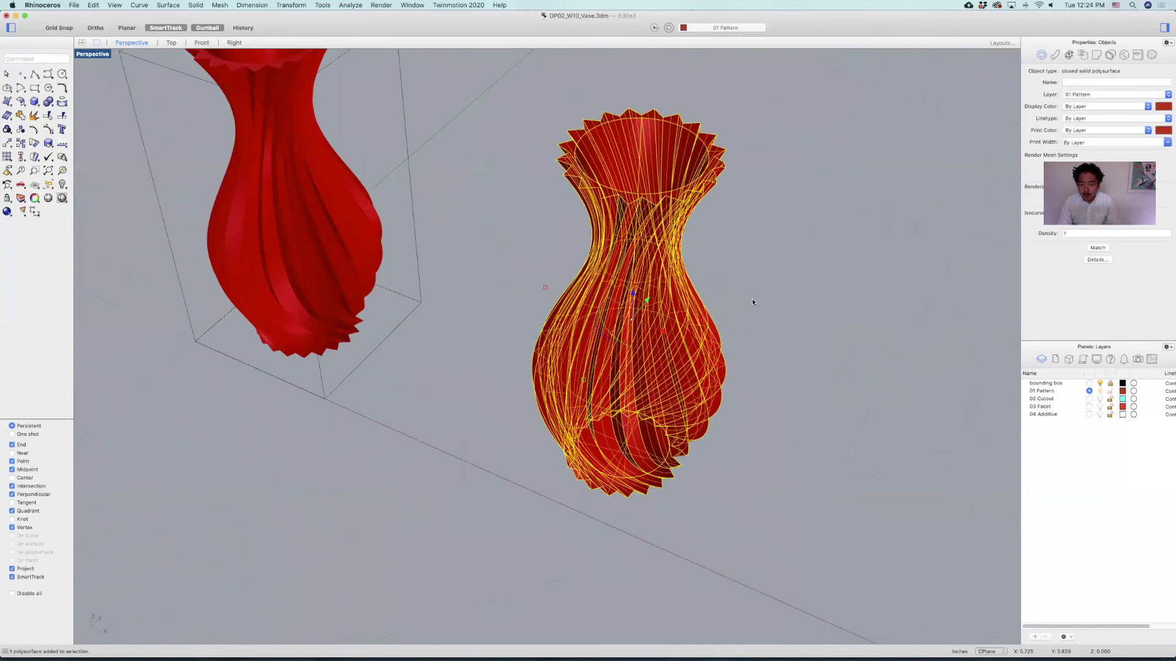
key(Escape)
click(649, 339)
Start exporting only the selected vase as STL and choose the Dropbox folder ACCD/2020_SP/DP02 as destination
click(72, 5)
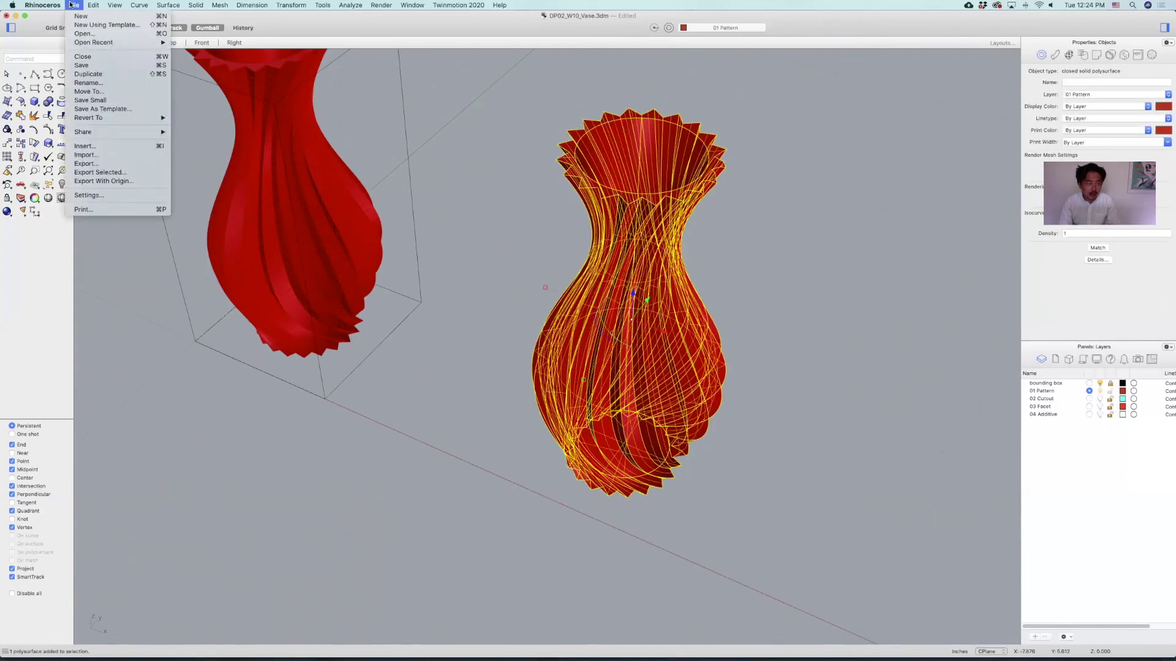
click(98, 172)
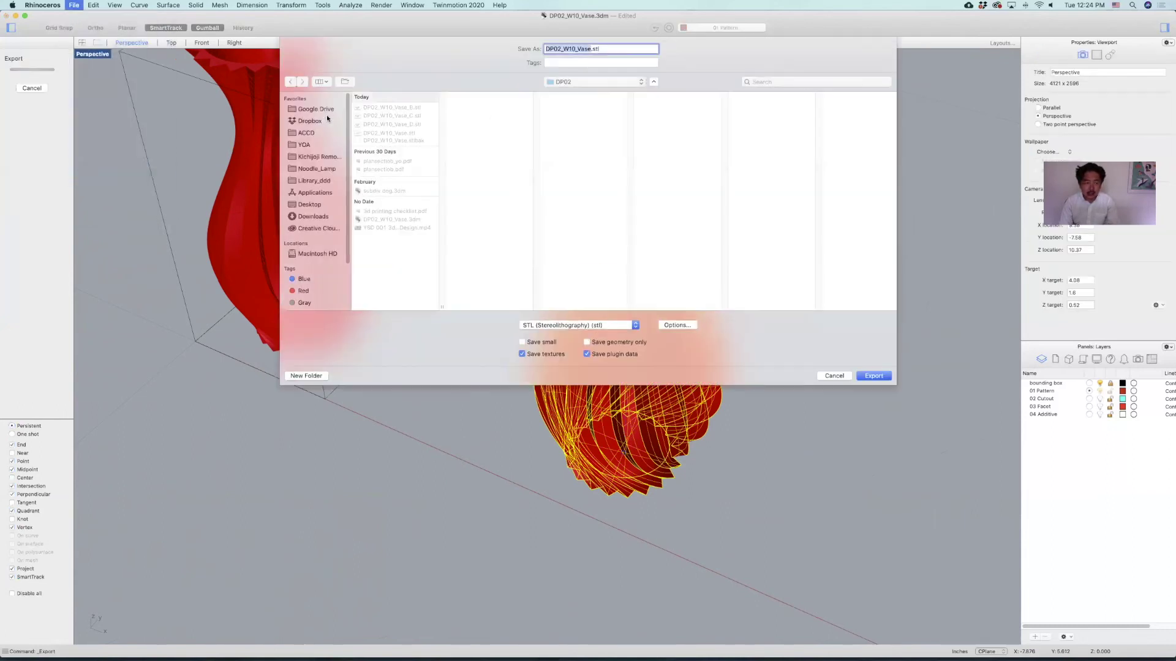
click(312, 123)
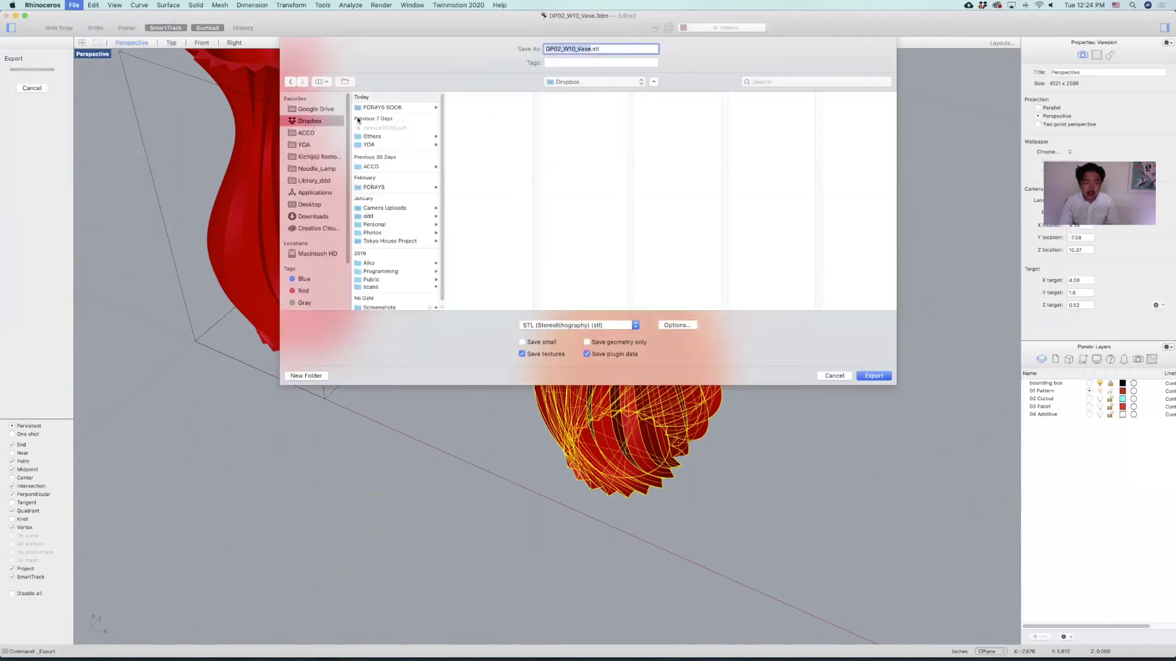
click(380, 167)
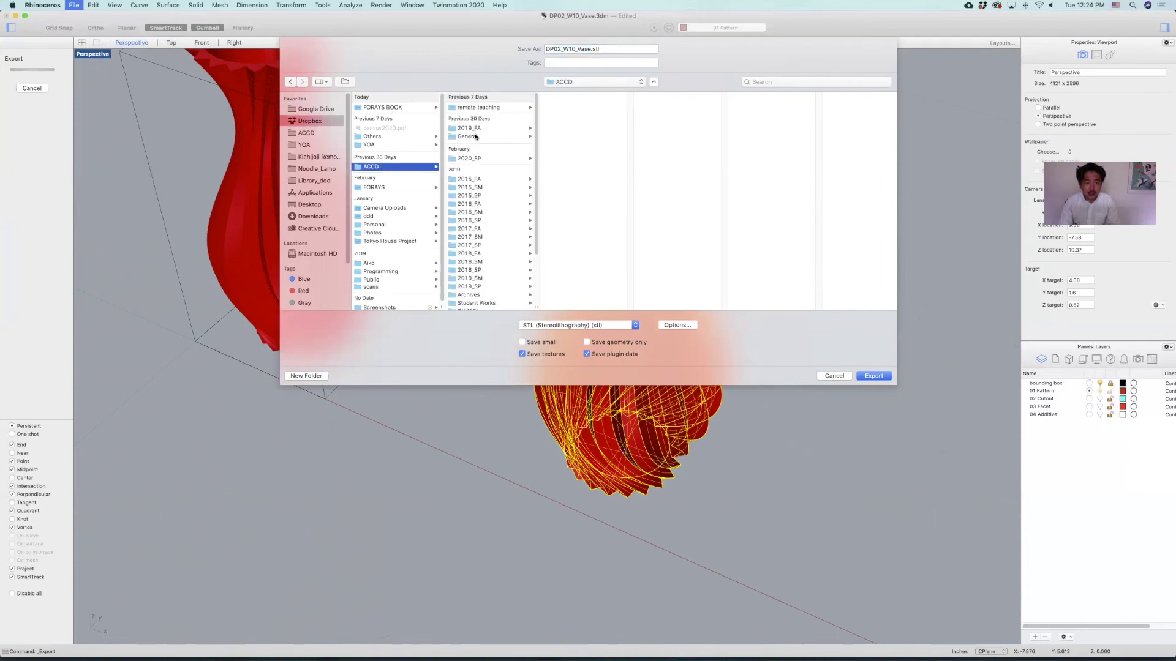
click(482, 157)
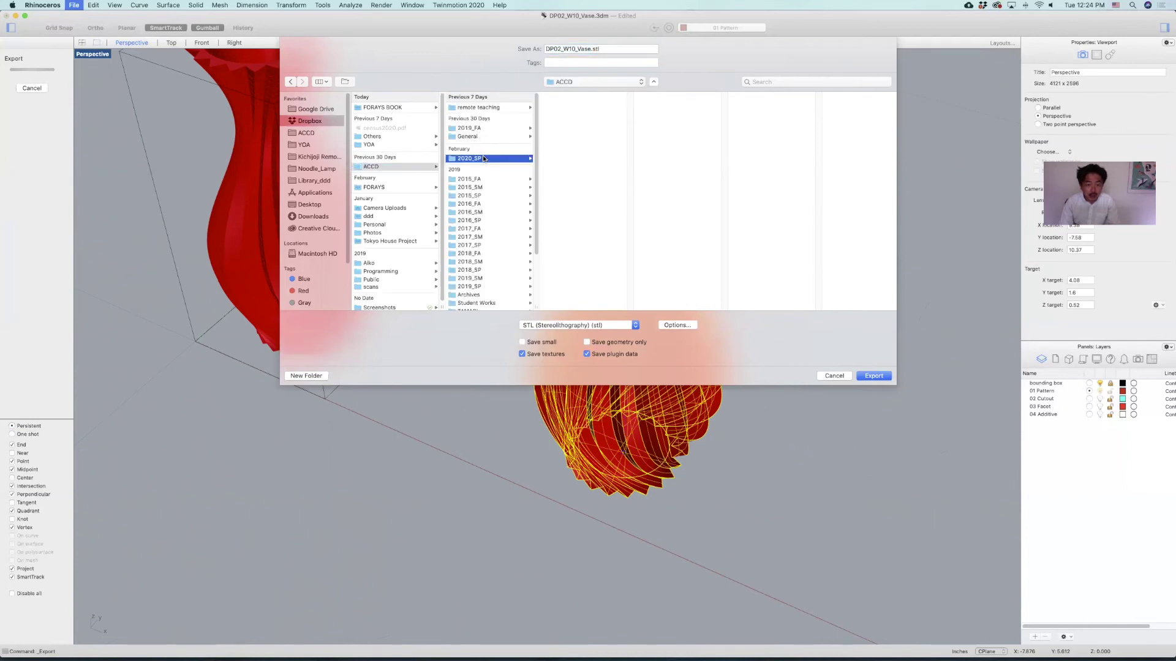
click(572, 147)
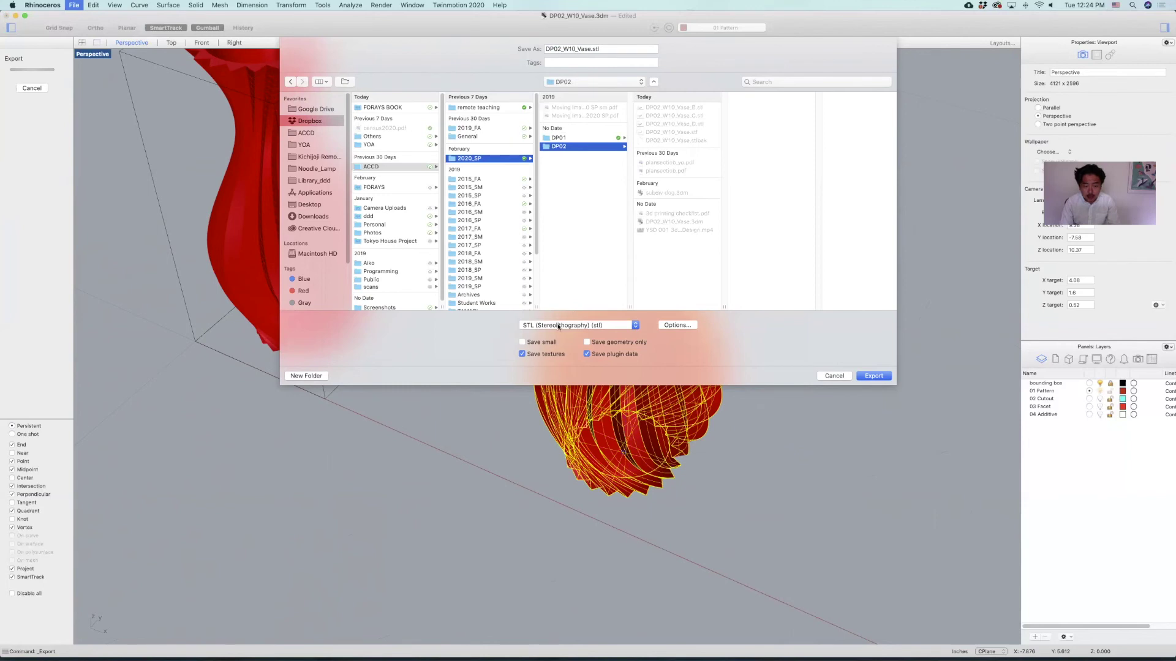
Name the file DP02_W10_Vase02.stl, accept the default mesh tolerance and export it as binary STL with open objects included
click(588, 49)
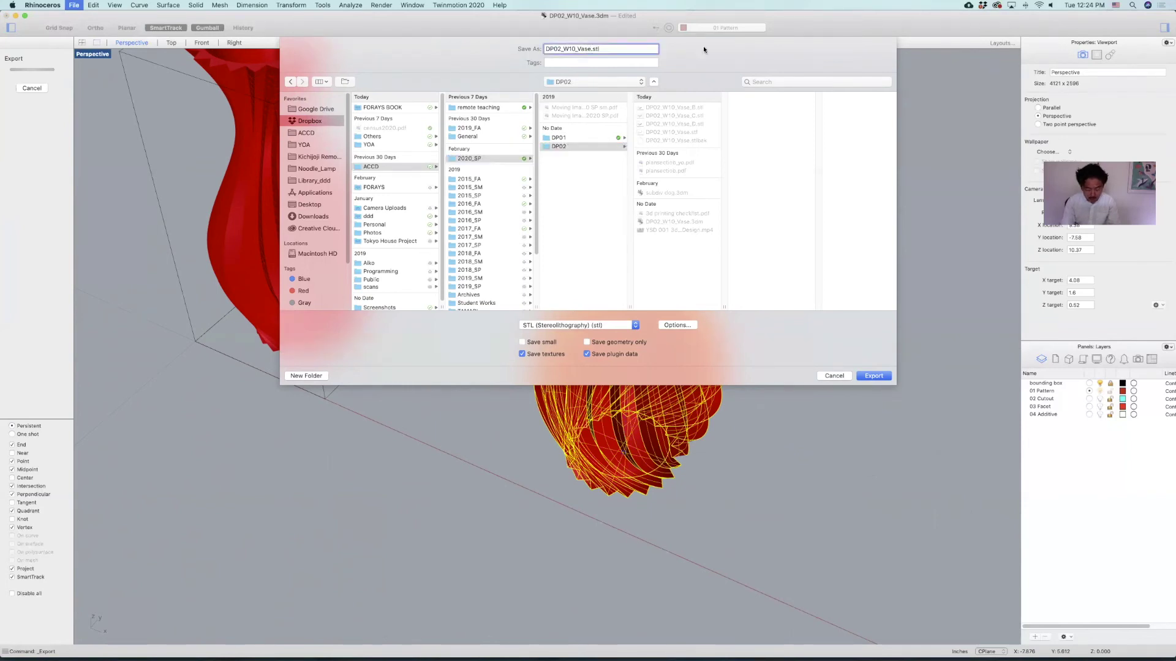
text(02)
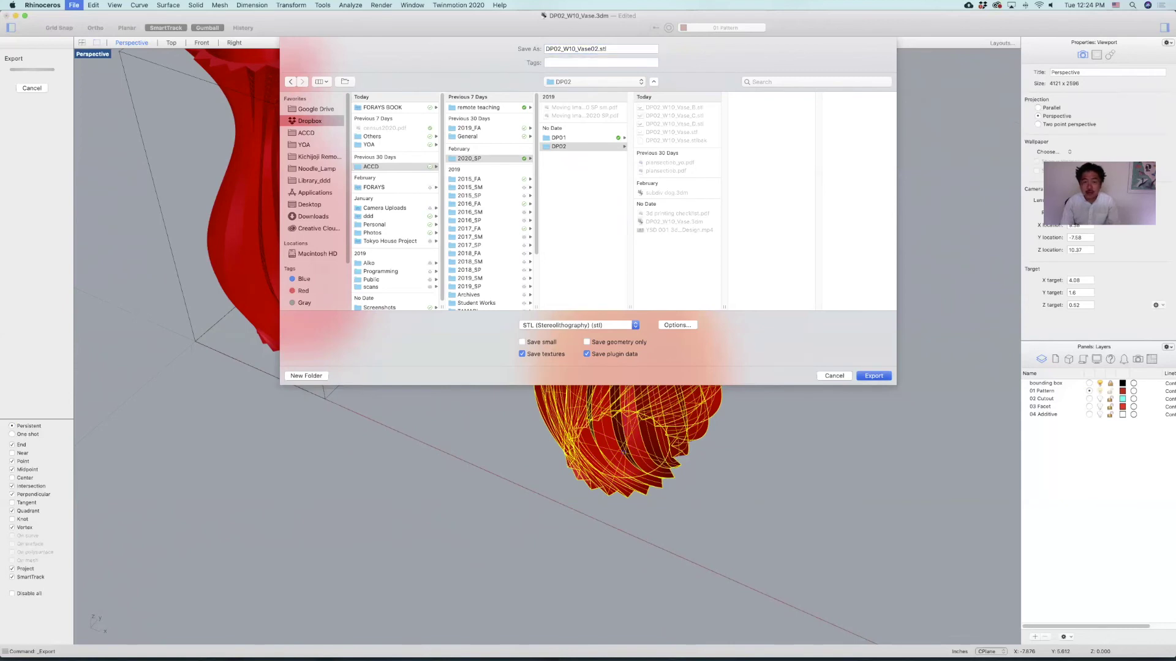
key(Return)
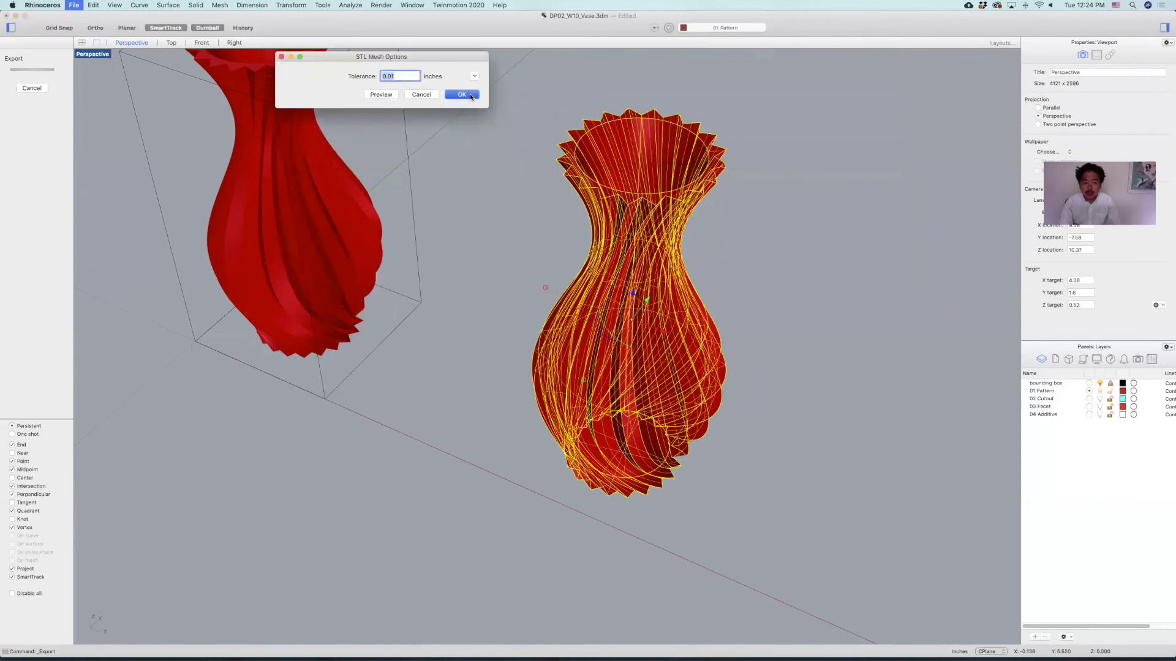
click(470, 95)
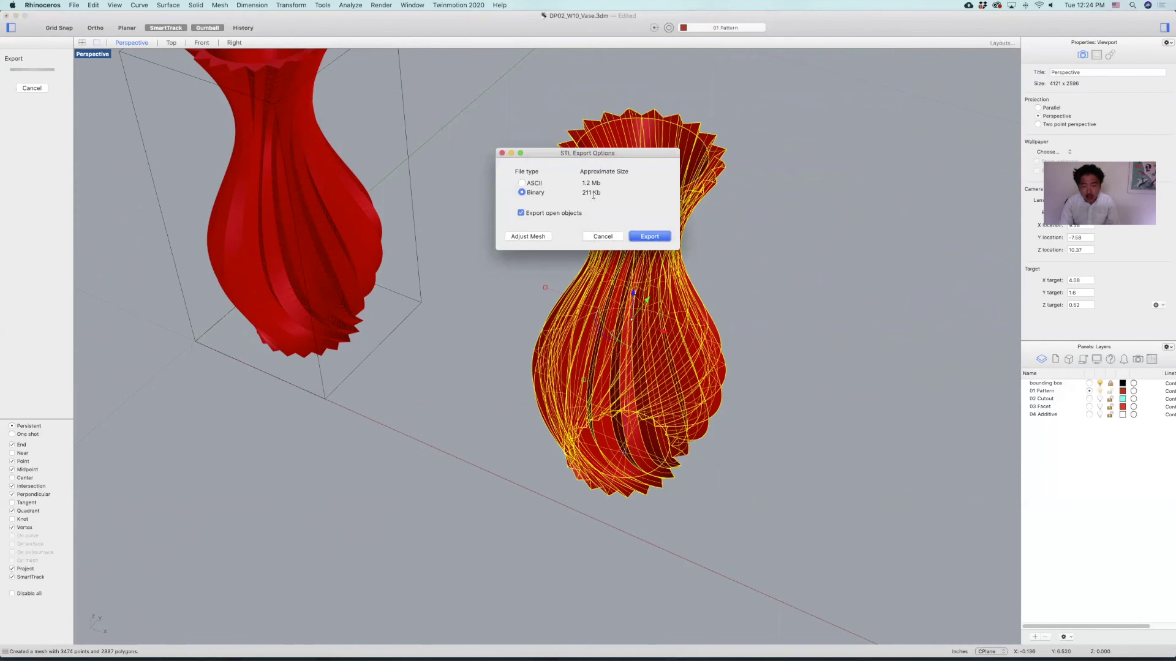
click(655, 237)
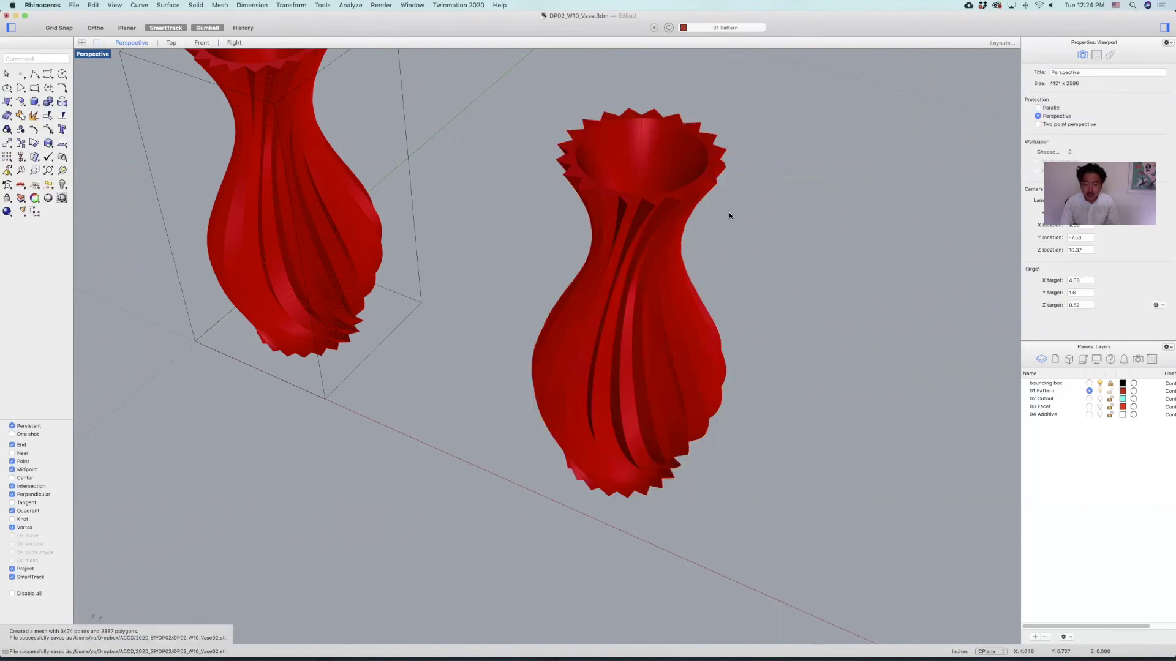
Compare the vase in the bounding box with the exported vase beside it from several angles
click(635, 228)
click(777, 202)
scroll(778, 219, down, 4)
right_drag(769, 220, 731, 235)
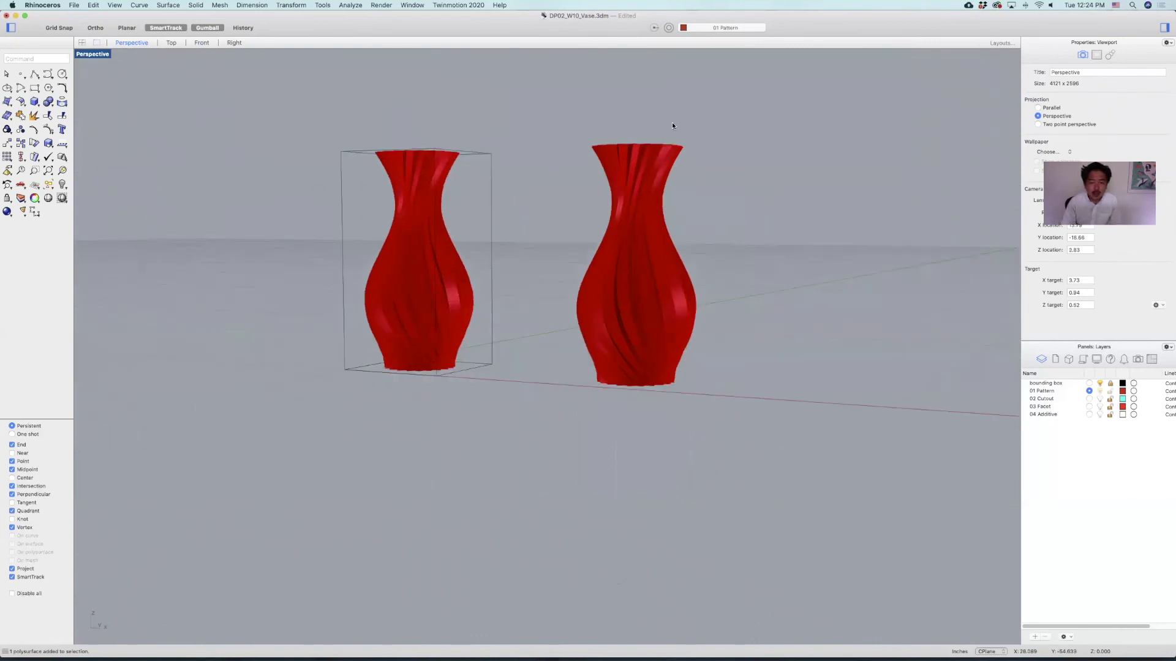
right_drag(663, 129, 597, 164)
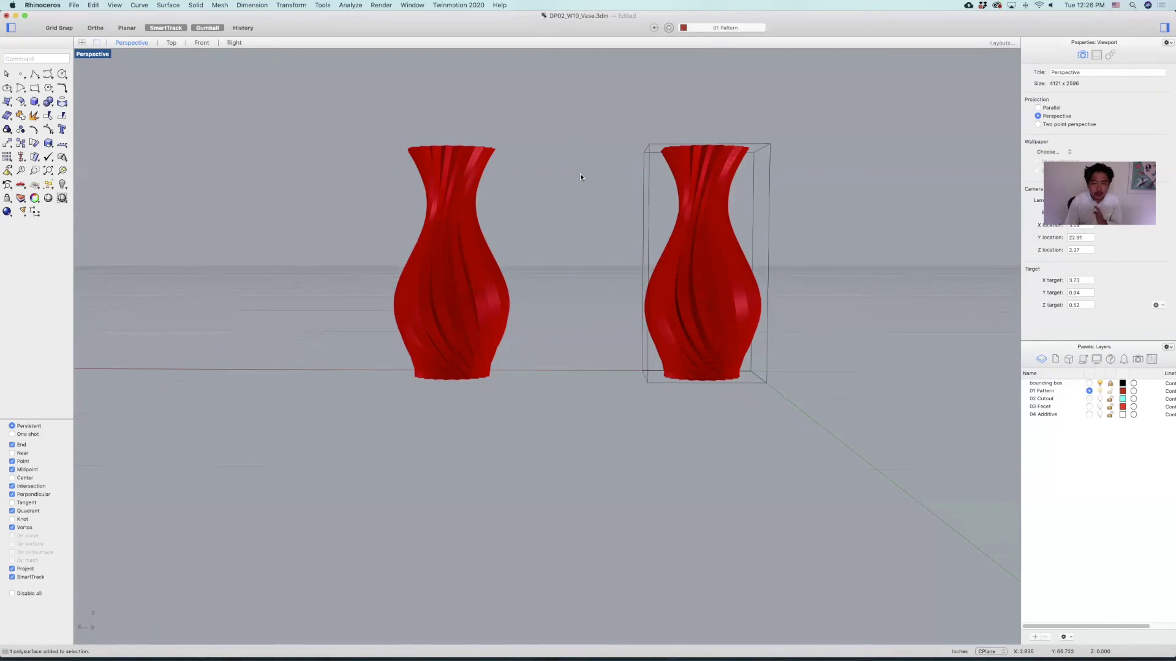
right_drag(758, 210, 580, 235)
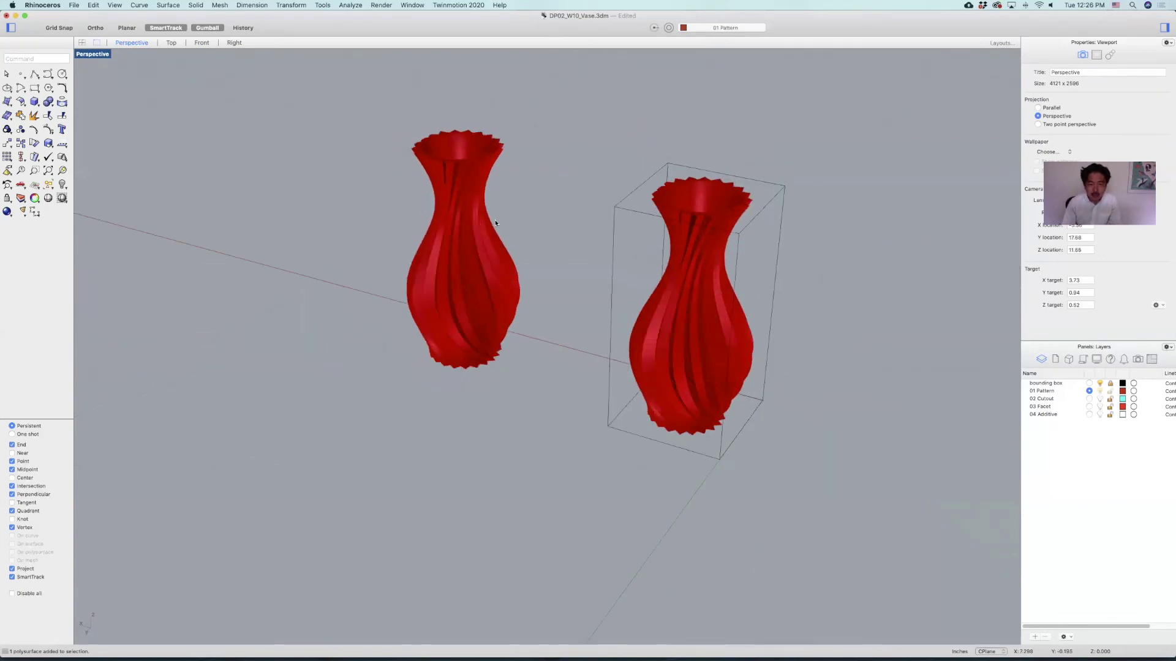
right_drag(551, 323, 559, 257)
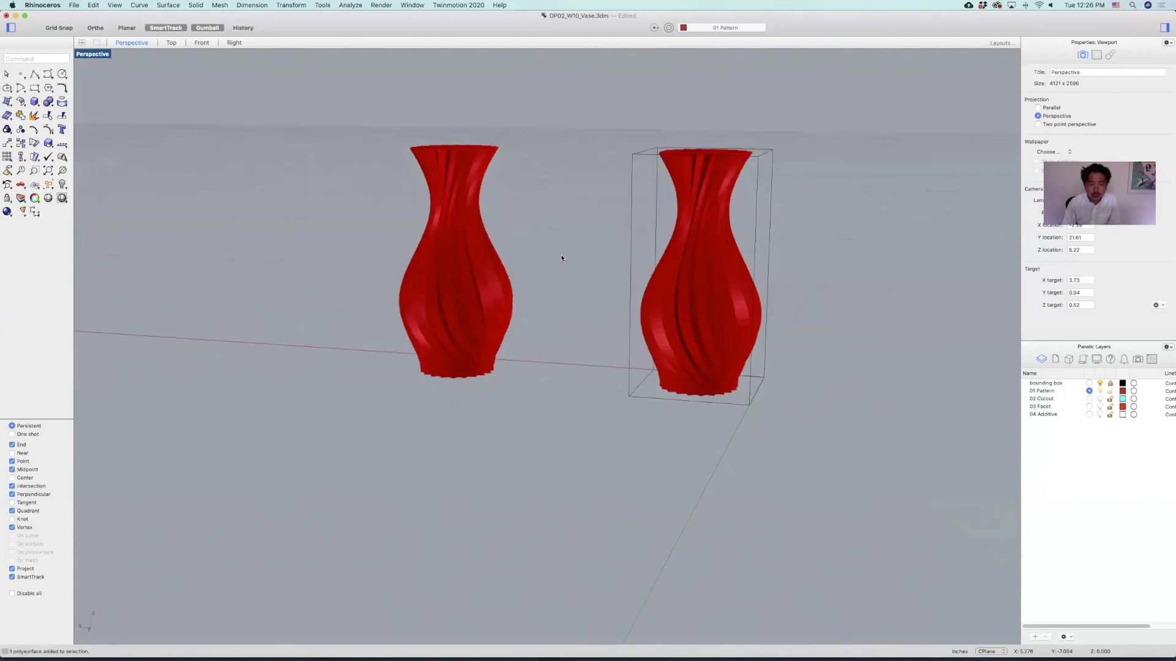